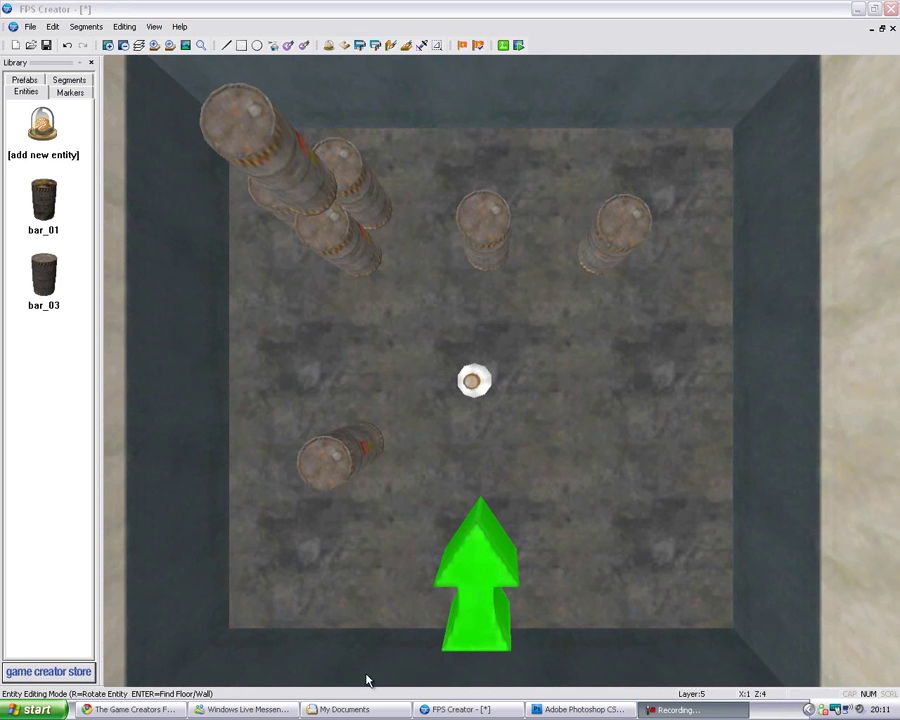
Switch from the FPS Creator barrel test level to the My Documents folder window
click(365, 709)
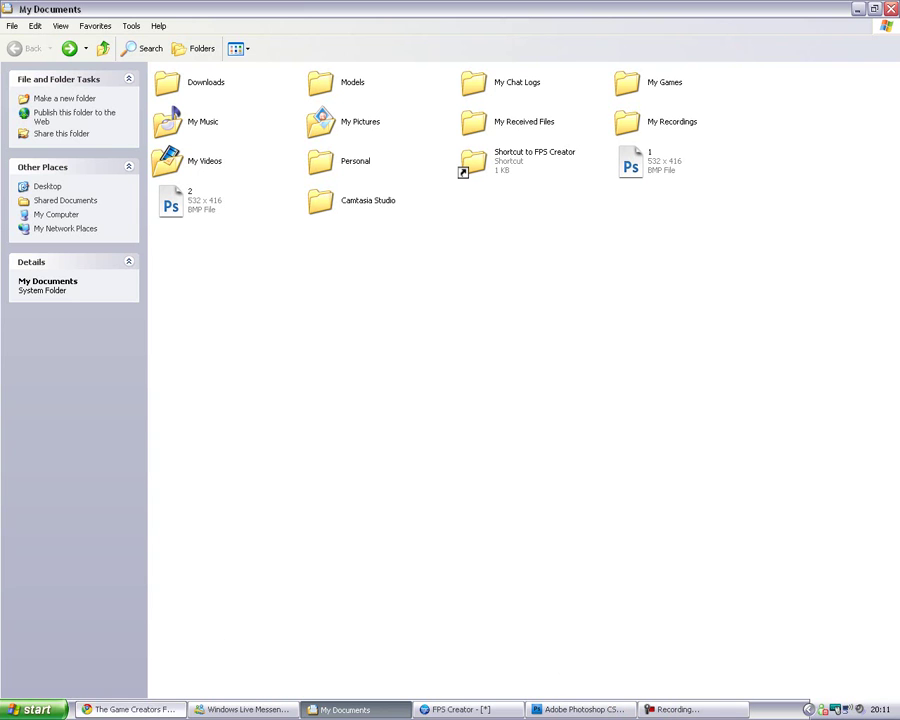
Read the forum's normal-map thread down to the final reply requesting a bond1 shader tutorial
click(130, 709)
scroll(58, 92, up, 3)
drag(76, 281, 36, 287)
click(37, 289)
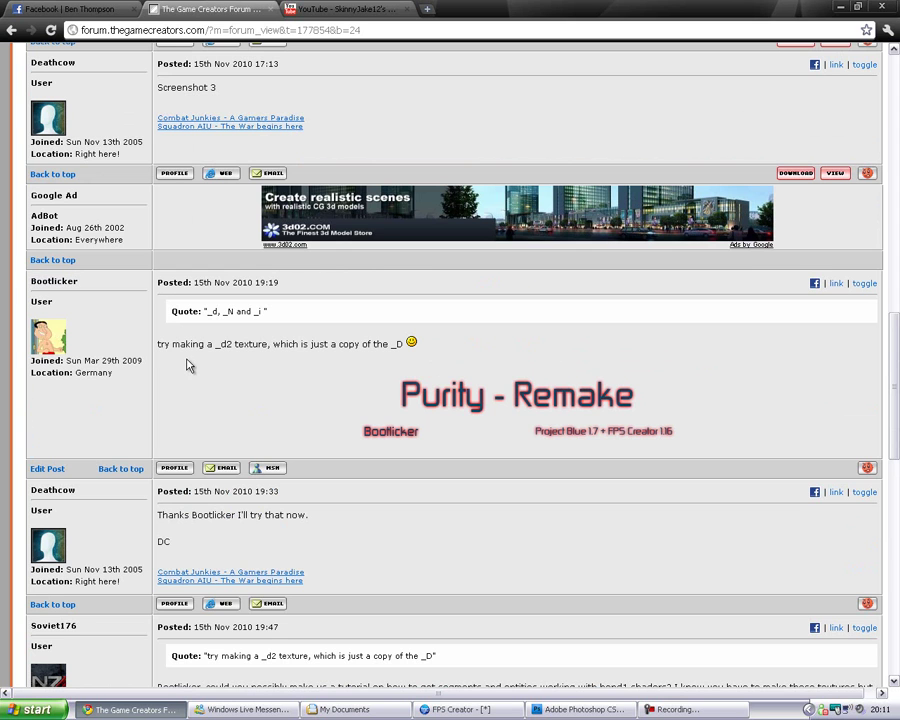
scroll(135, 465, down, 1)
scroll(135, 465, down, 4)
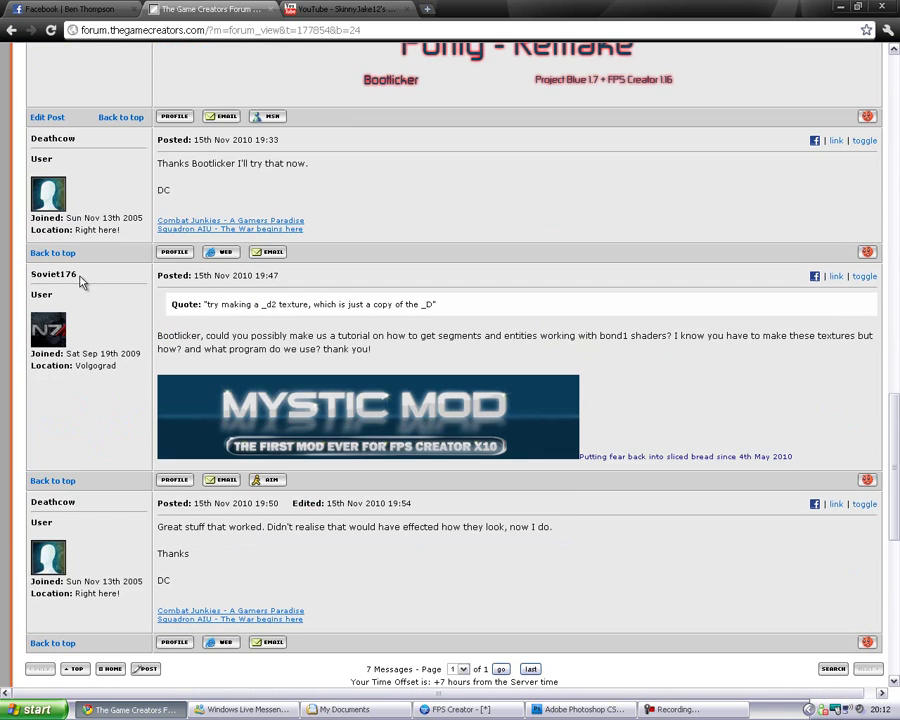
drag(83, 283, 38, 268)
click(35, 275)
double_click(40, 274)
click(124, 293)
Open the FPS Creator install folder and go into Files > entitybank > M3
click(331, 707)
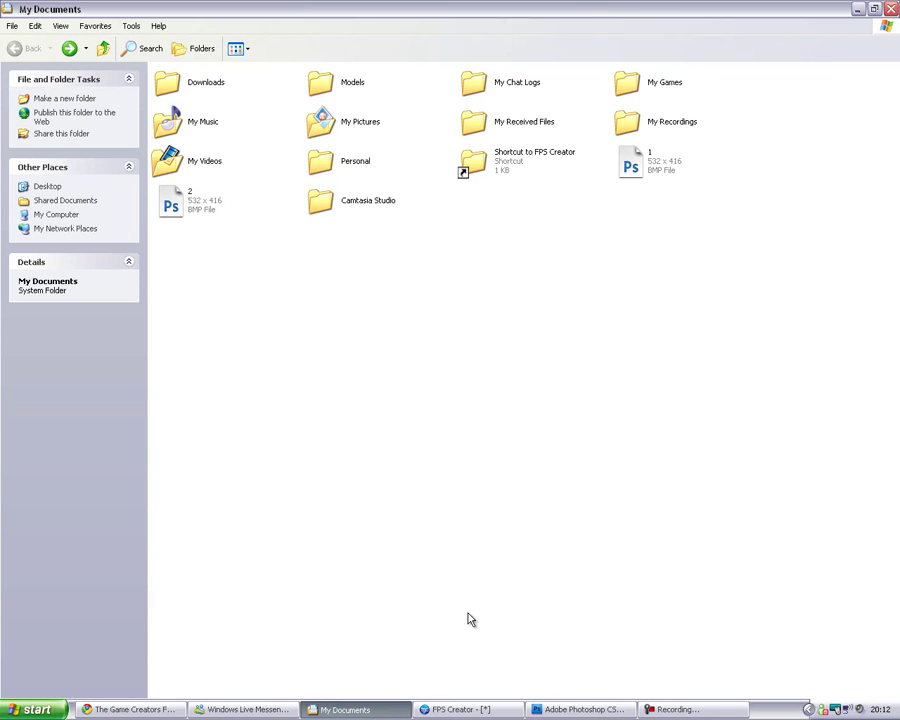
click(478, 712)
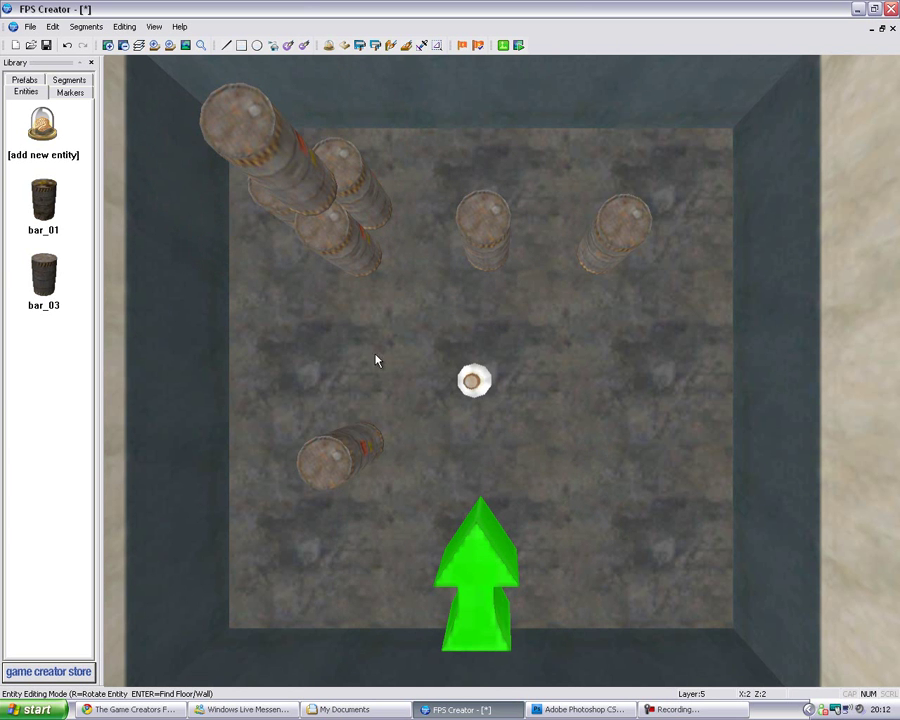
click(345, 709)
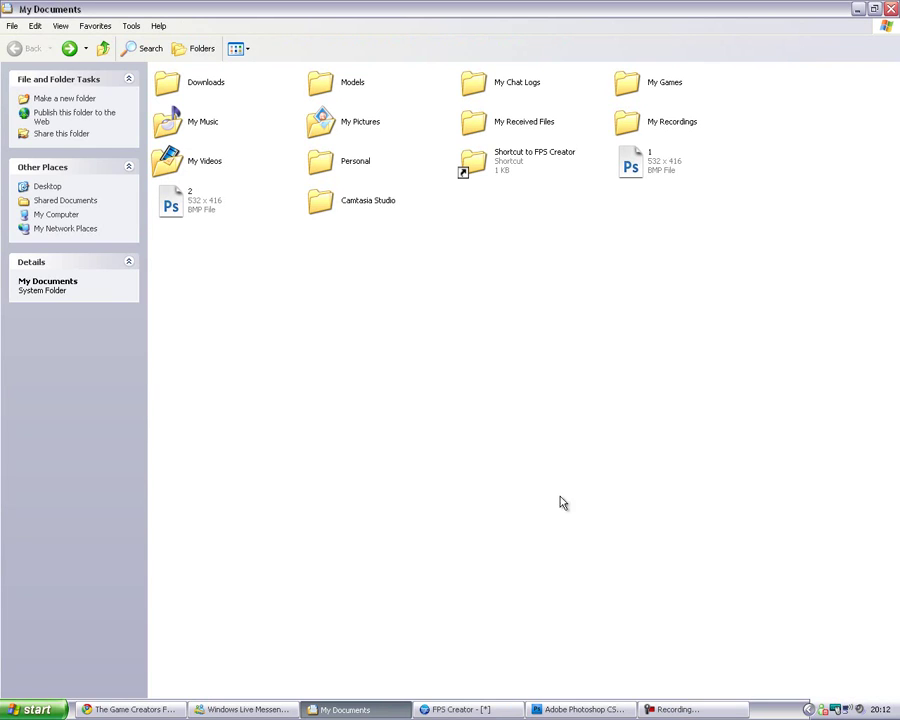
double_click(484, 179)
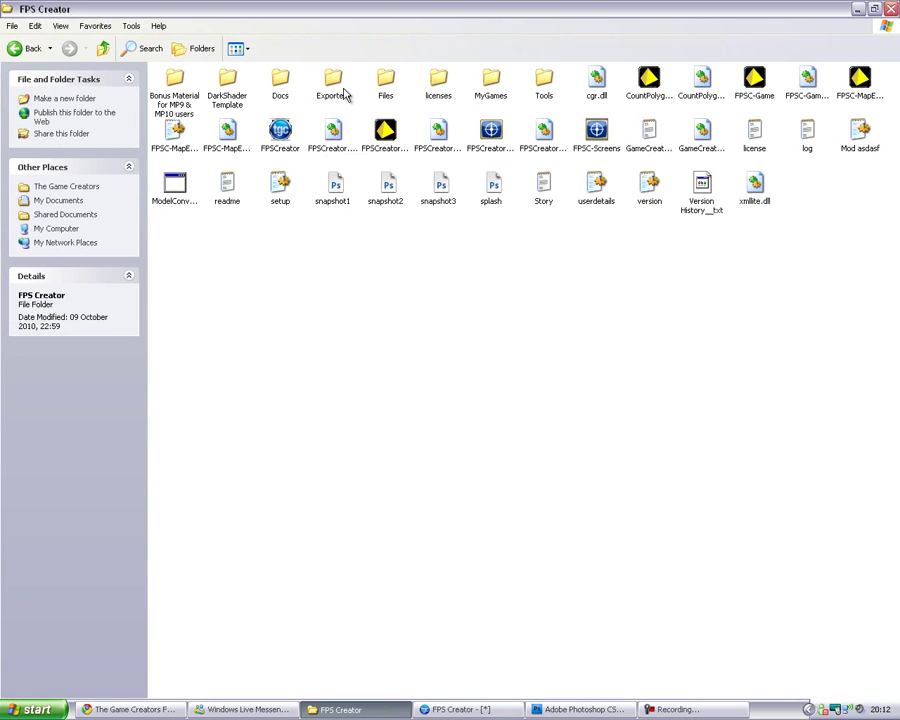
double_click(386, 82)
double_click(195, 130)
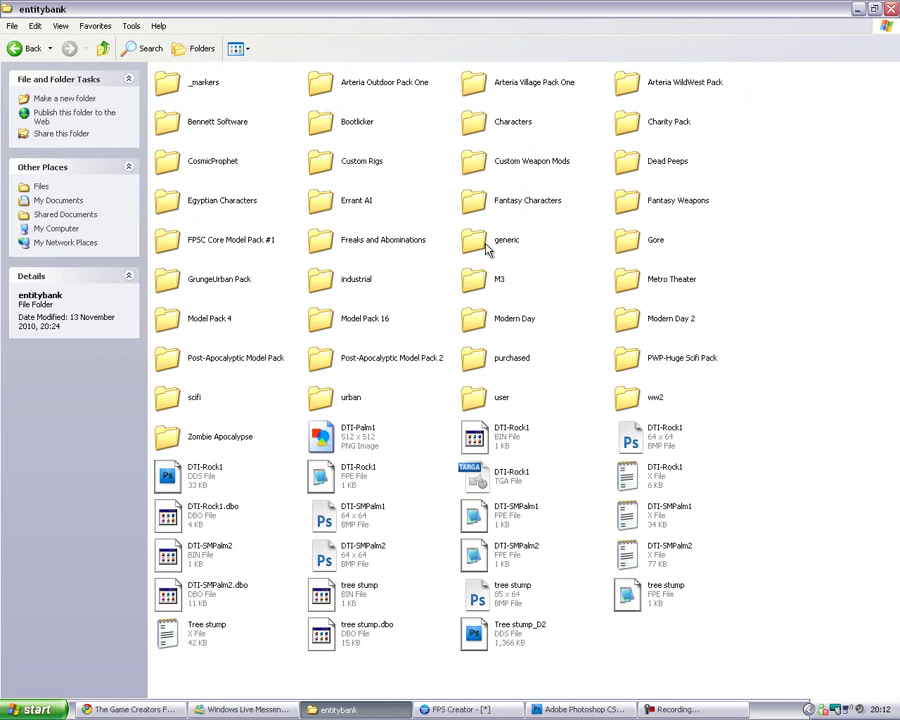
click(481, 289)
double_click(481, 289)
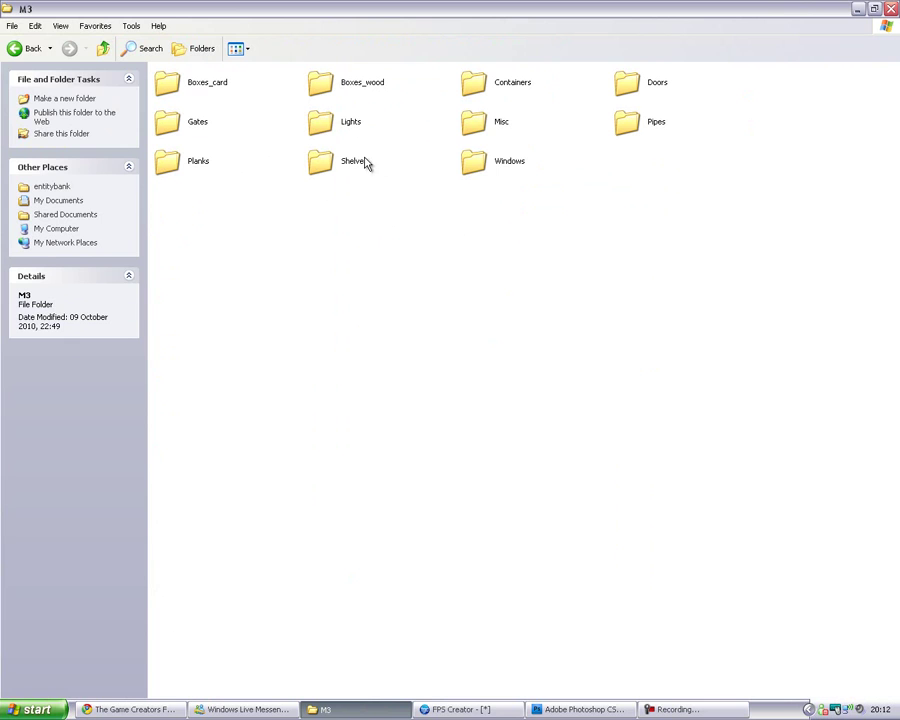
Open M3's Misc folder and inspect the details of the Barrel_blue texture files
click(460, 709)
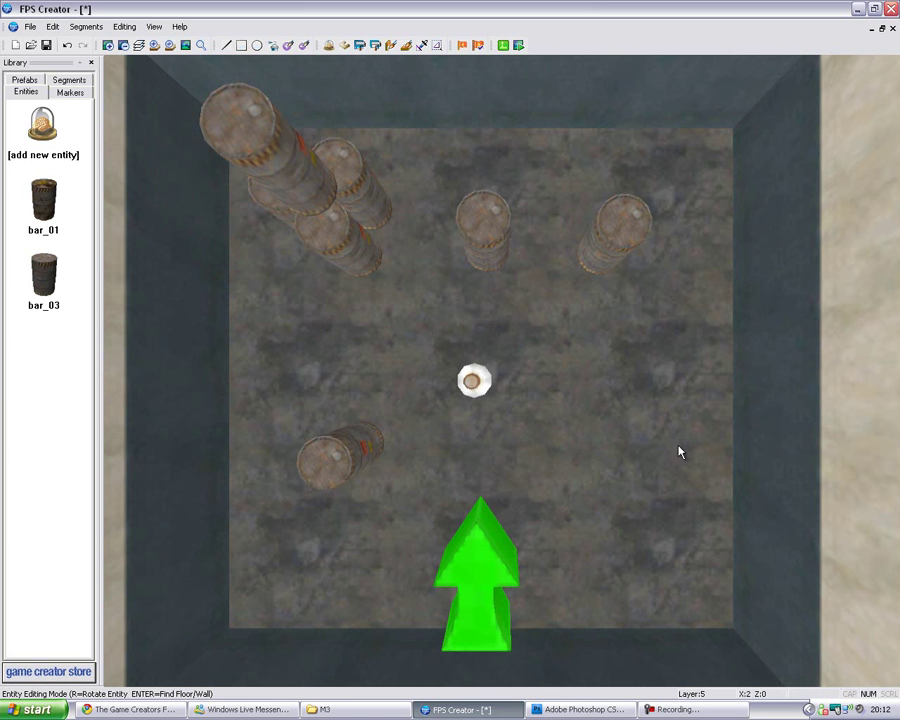
click(345, 709)
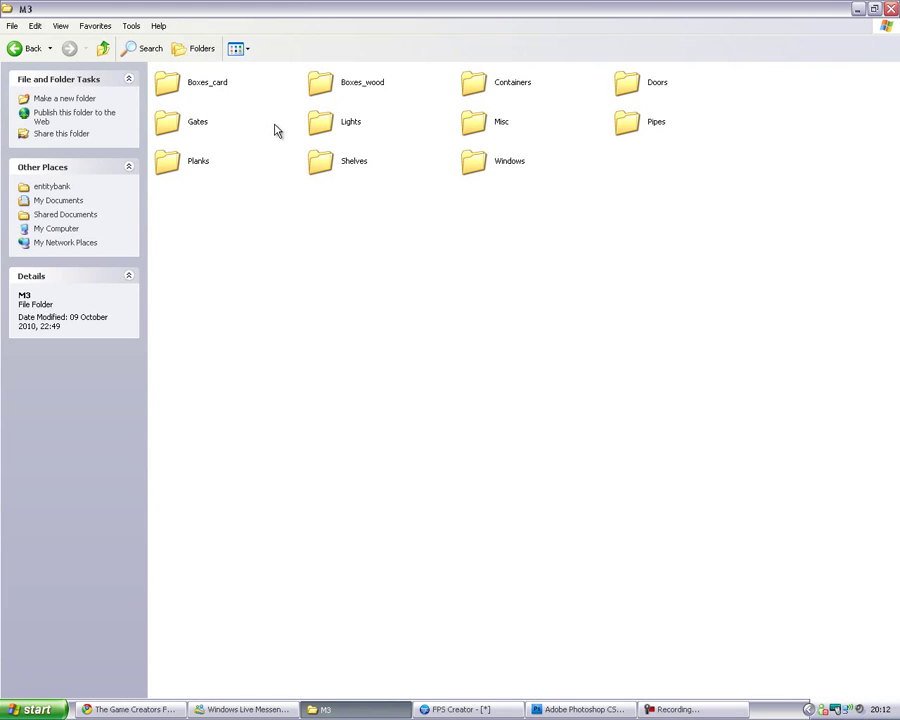
key(BackSpace)
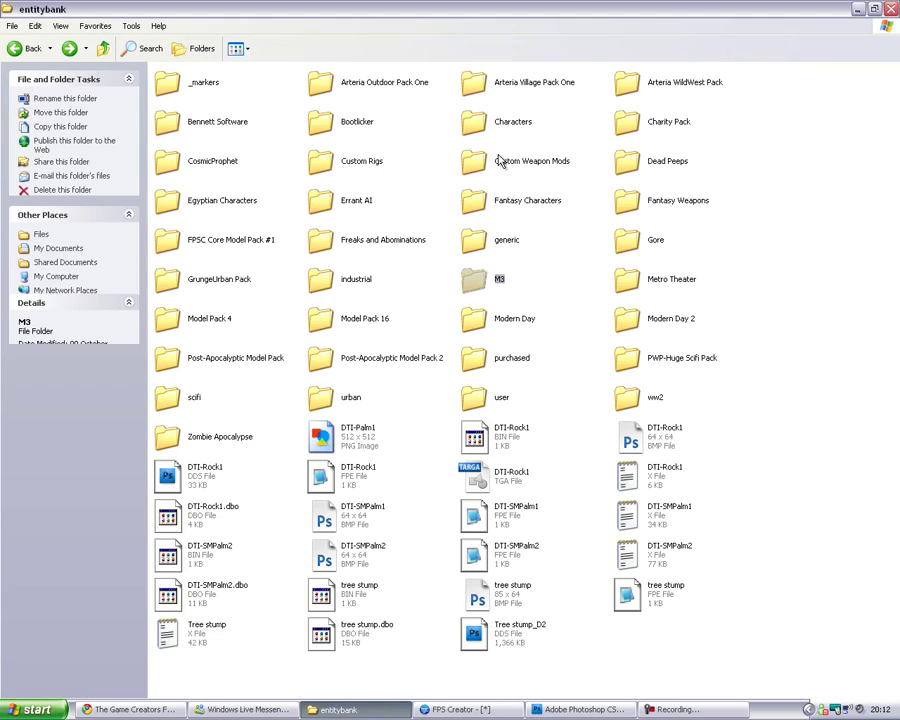
key(alt+Left)
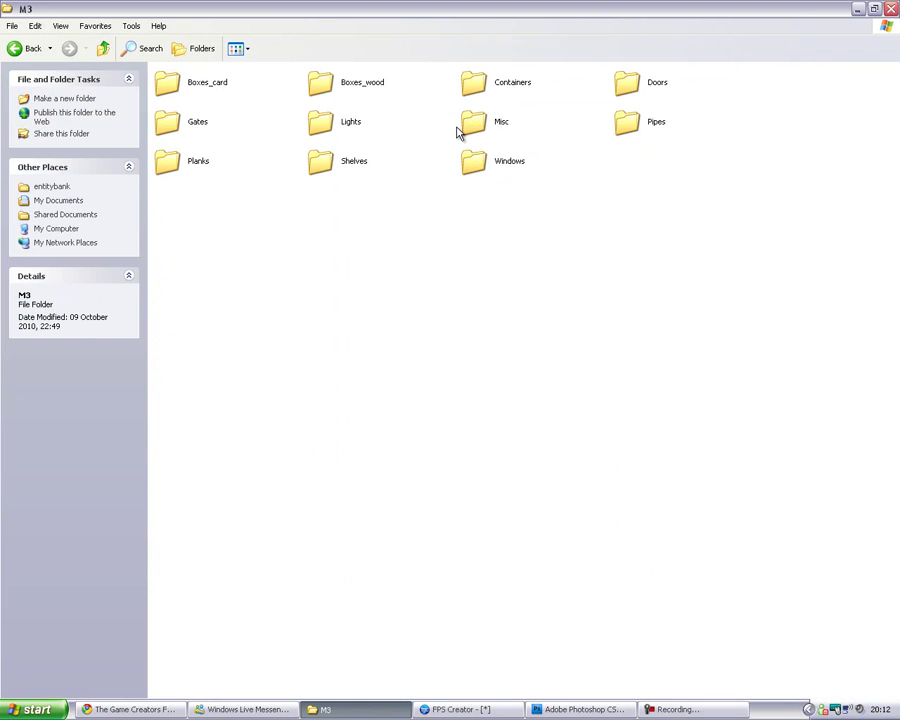
double_click(496, 121)
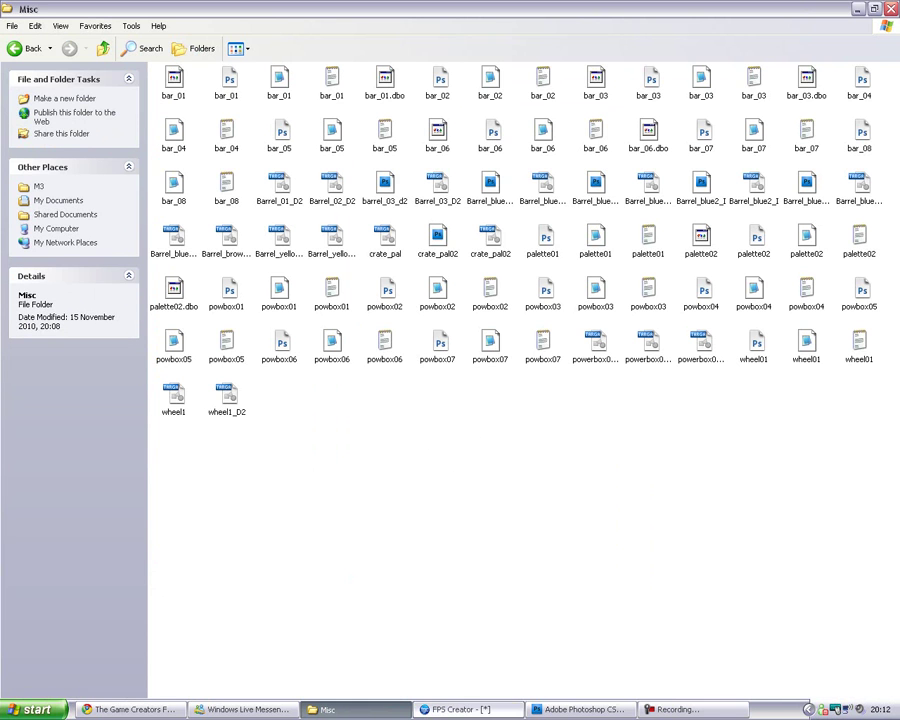
key(alt+Tab)
key(alt+Tab)
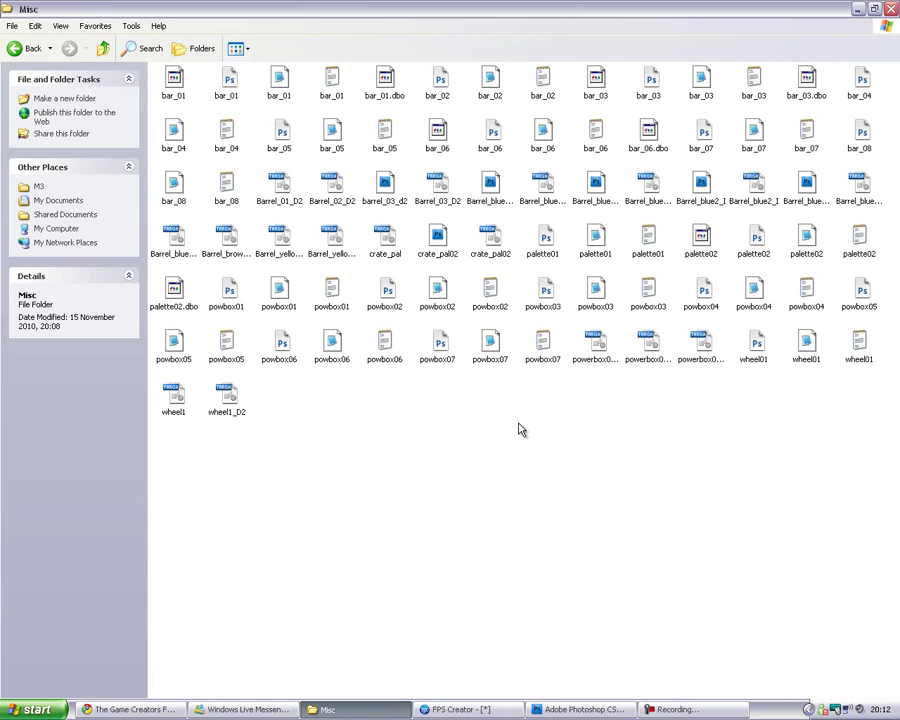
click(508, 198)
click(548, 204)
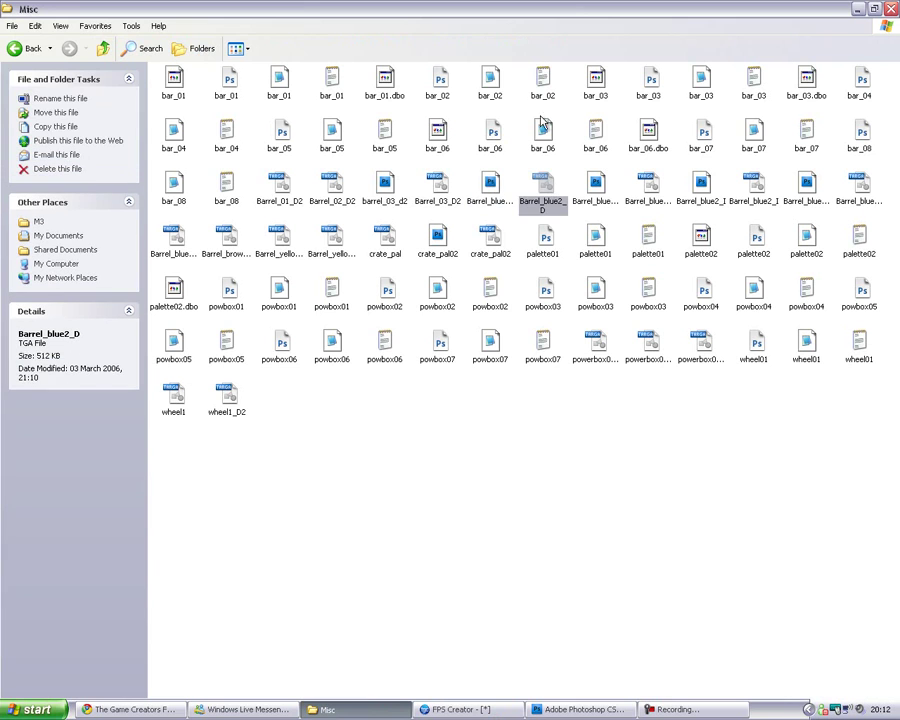
Confirm in Notepad that bar_03 uses Barrel_02_d2.tga, then open Barrel_02_D2 in Photoshop
click(702, 85)
double_click(704, 87)
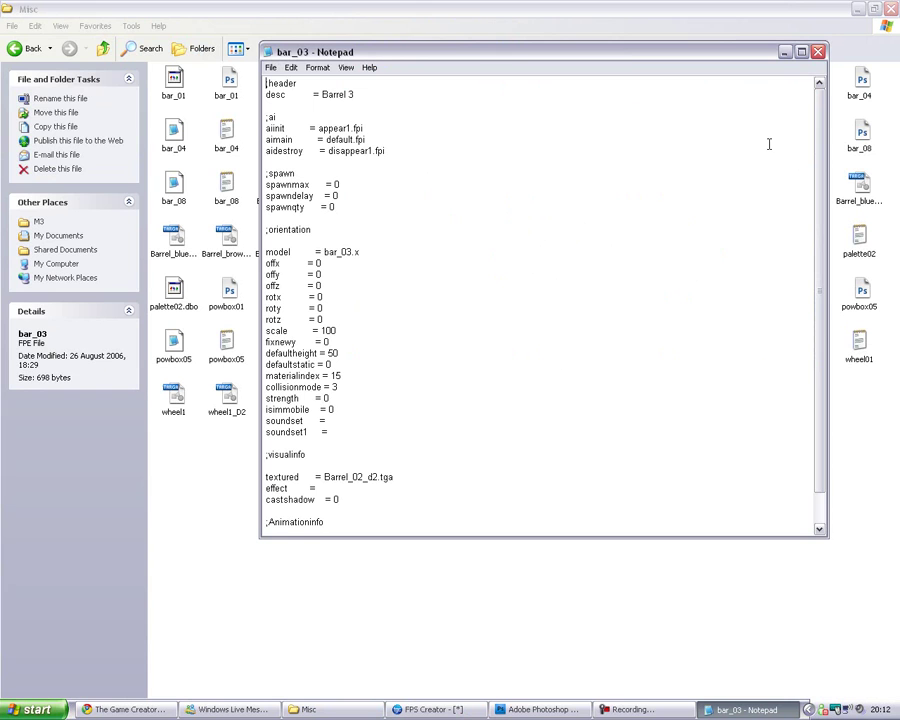
click(818, 52)
click(504, 542)
double_click(336, 182)
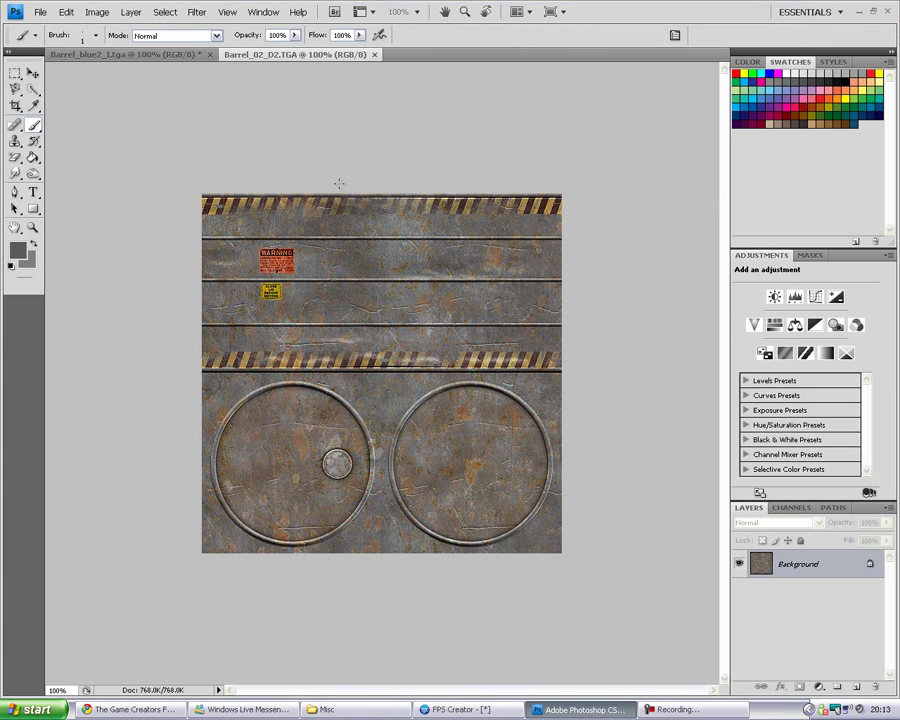
Copy and paste Barrel_02_D2 to create a duplicate in the Misc folder
click(330, 709)
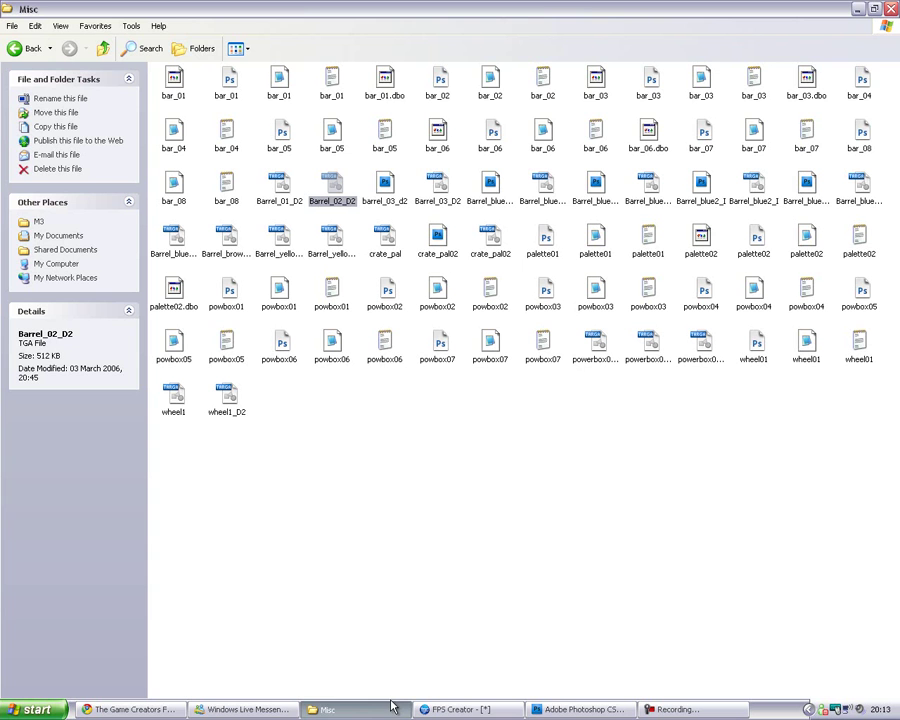
right_click(332, 203)
click(370, 330)
right_click(338, 455)
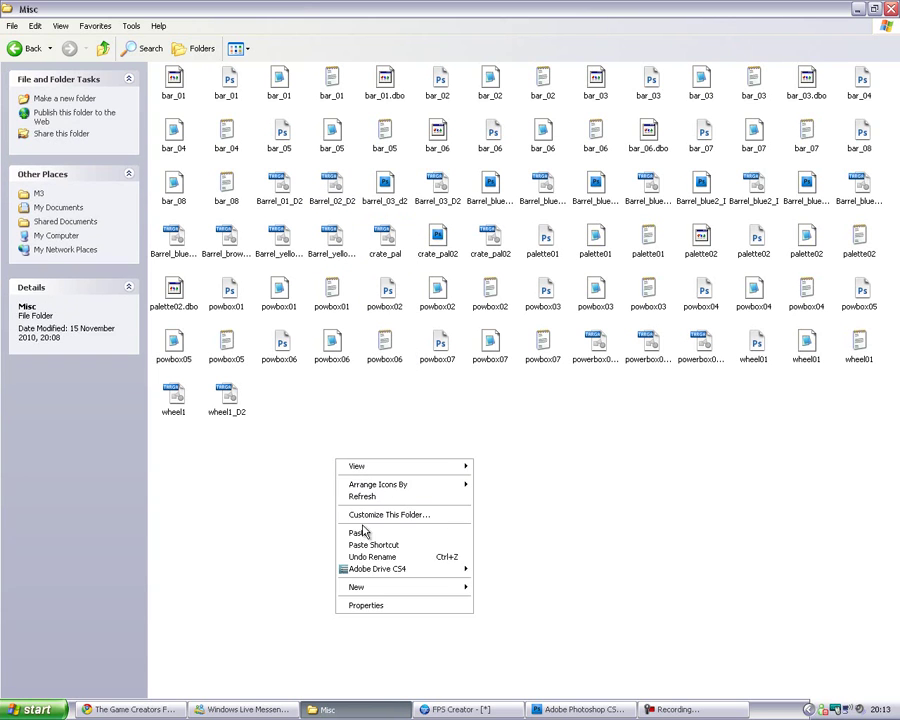
click(352, 530)
Rename the duplicate to Barrel_02_D by removing 'Copy of ' and the trailing 2
right_click(326, 438)
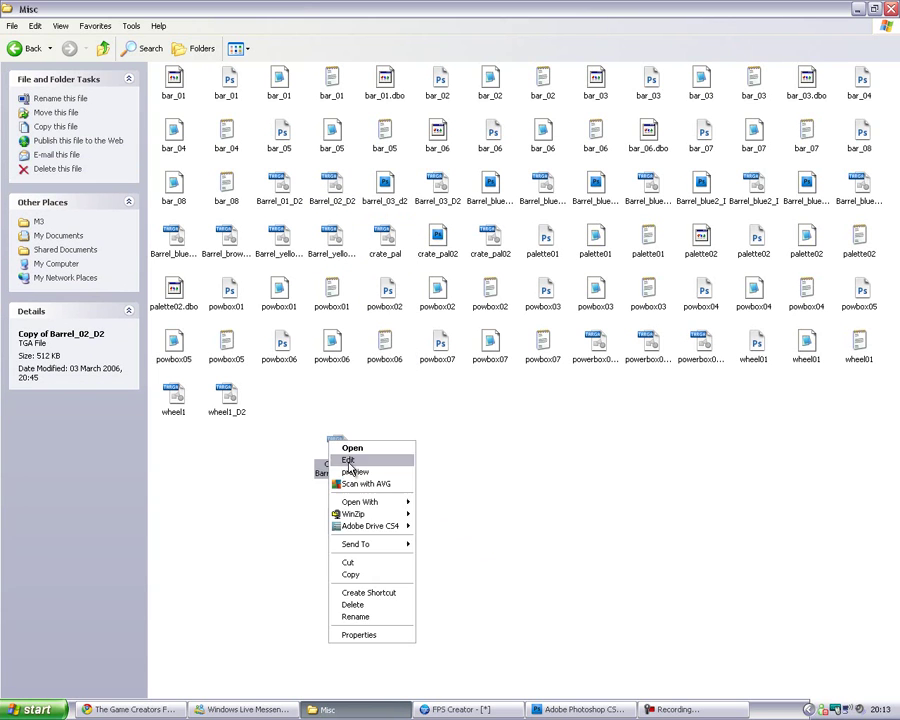
click(360, 615)
drag(323, 465, 356, 466)
key(Delete)
key(End)
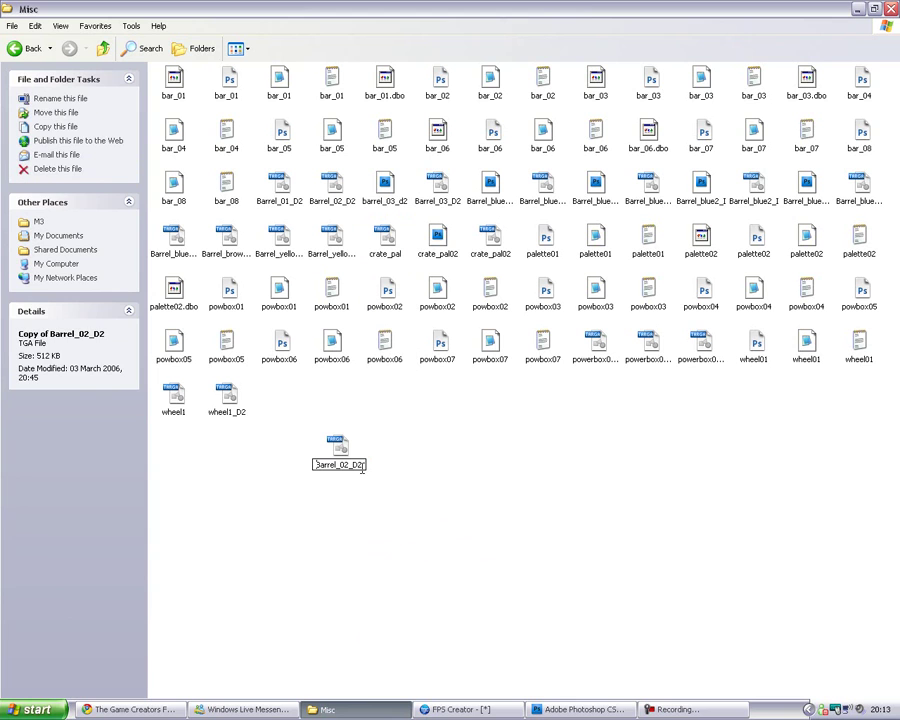
key(BackSpace)
click(434, 494)
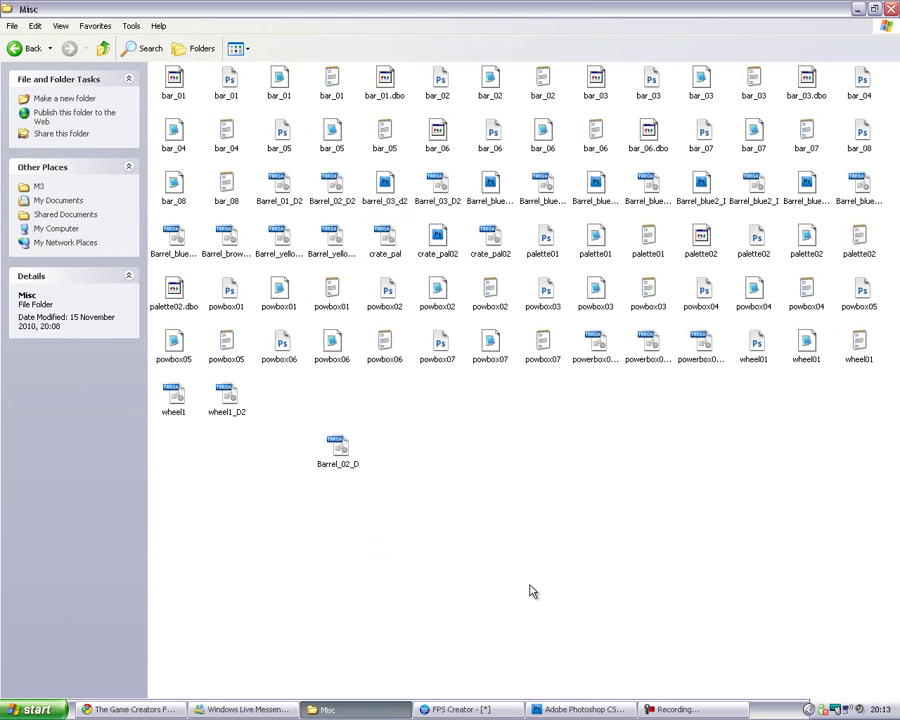
key(alt+Tab)
Open the NVIDIA NormalMapFilter on Barrel_02_D2 and set its Scale to 5
click(197, 12)
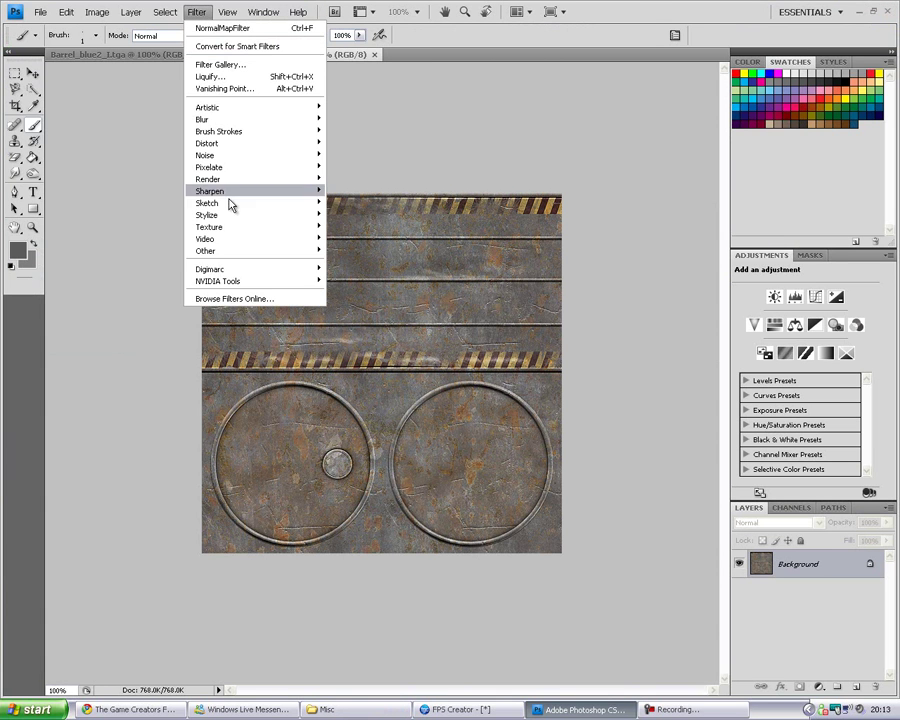
mouse_move(326, 284)
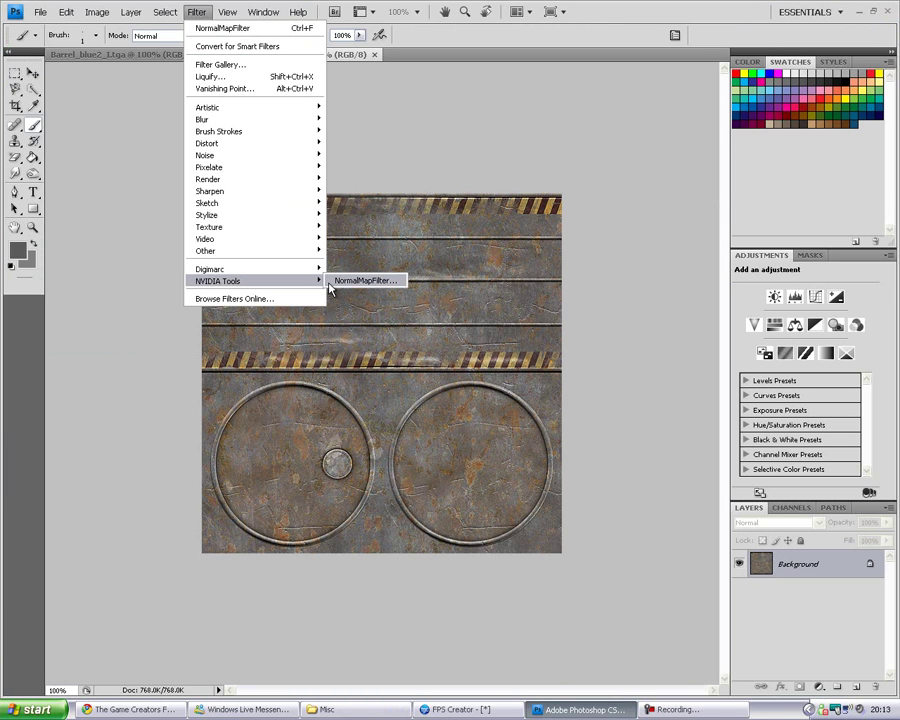
click(362, 281)
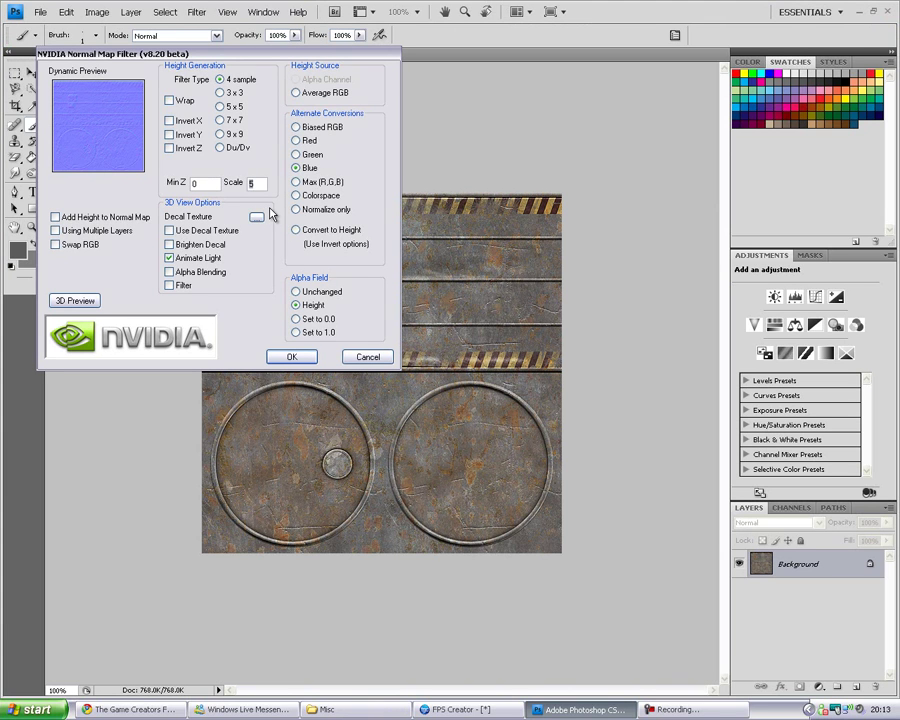
drag(110, 57, 94, 16)
key(BackSpace)
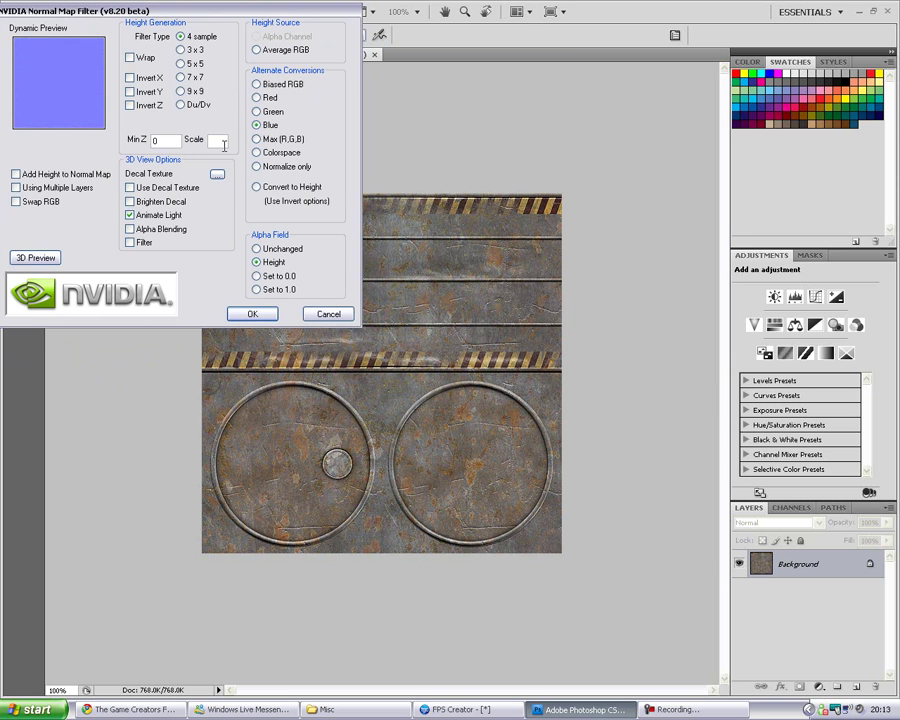
key(BackSpace)
text(99)
key(BackSpace)
key(BackSpace)
Apply the normal map and attempt saving it as Barrel_blue2_N, dismissing the file-exists warning
click(253, 314)
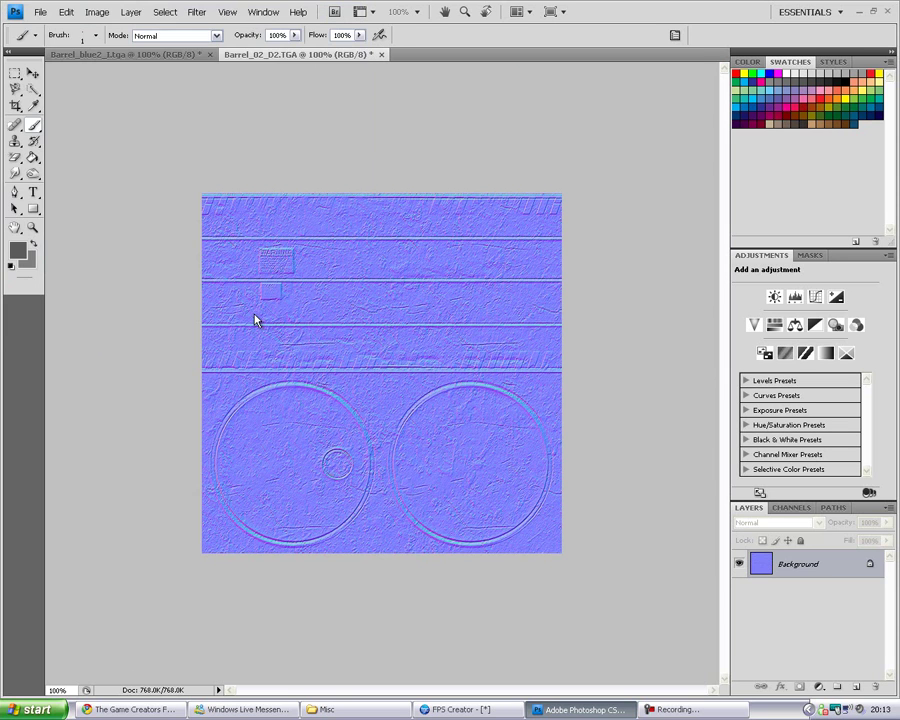
click(40, 12)
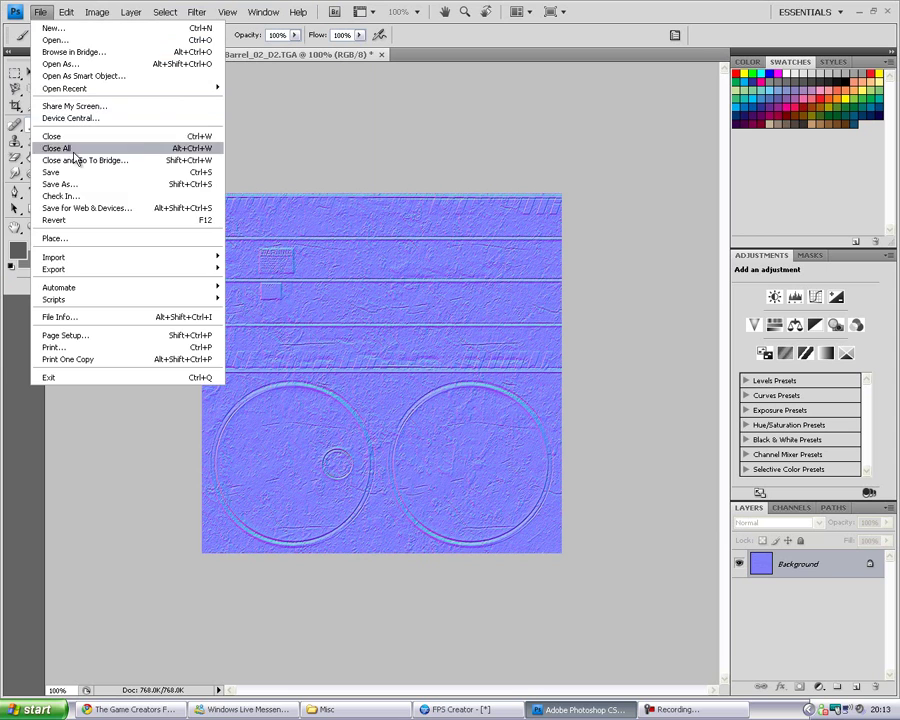
click(77, 193)
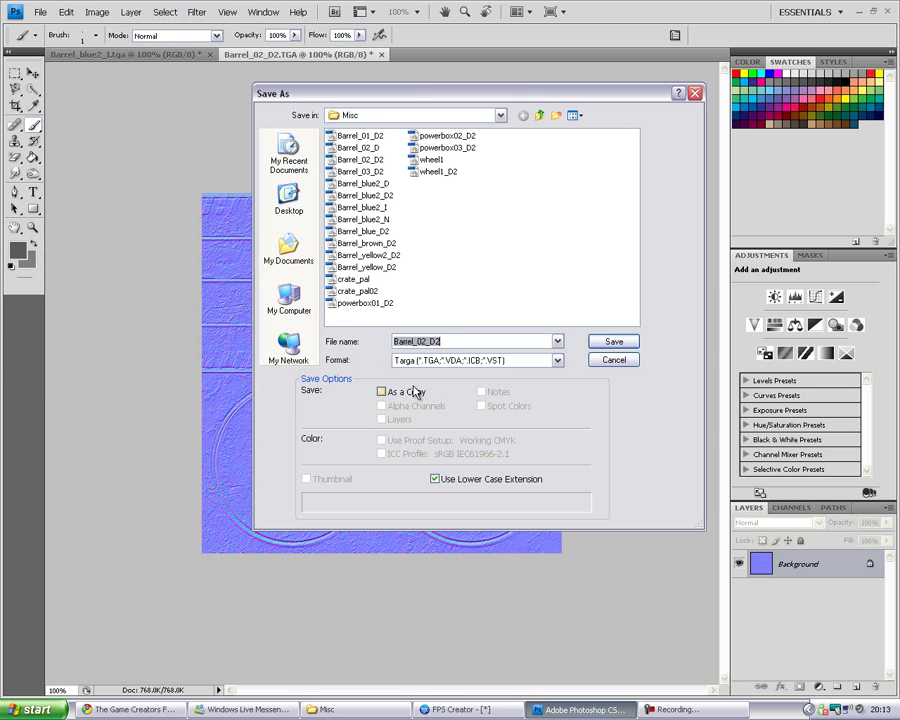
click(380, 196)
key(BackSpace)
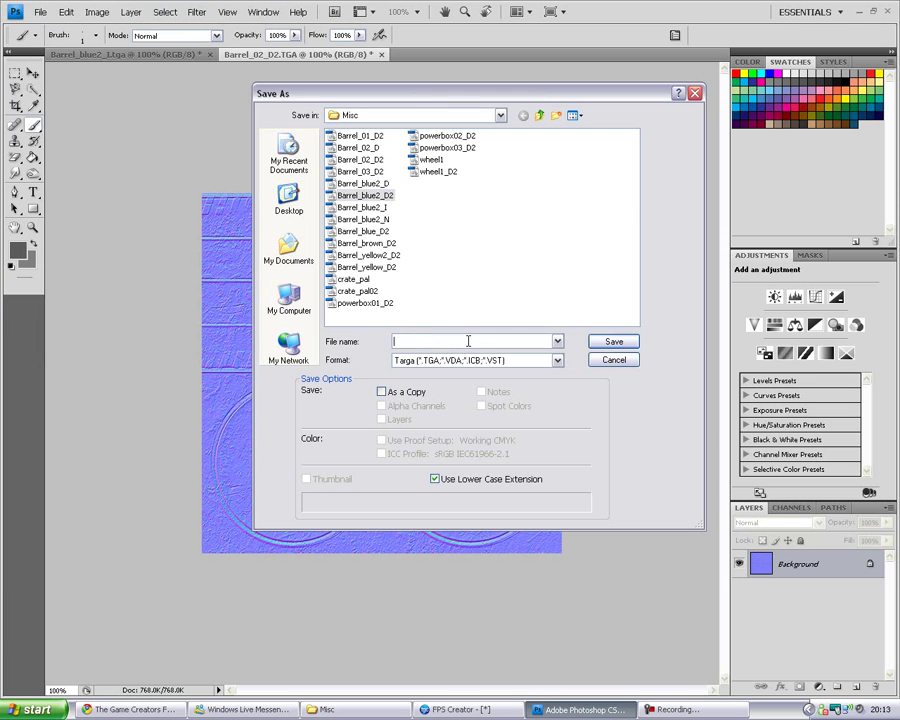
click(365, 196)
click(486, 341)
key(BackSpace)
key(BackSpace)
text(NM)
key(BackSpace)
key(BackSpace)
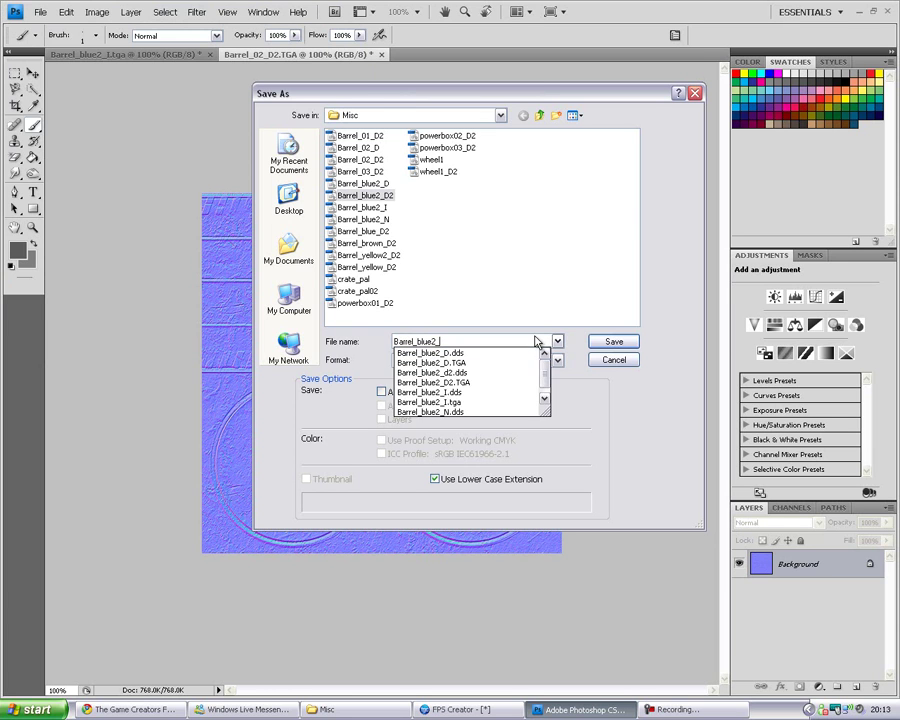
text(N)
click(600, 346)
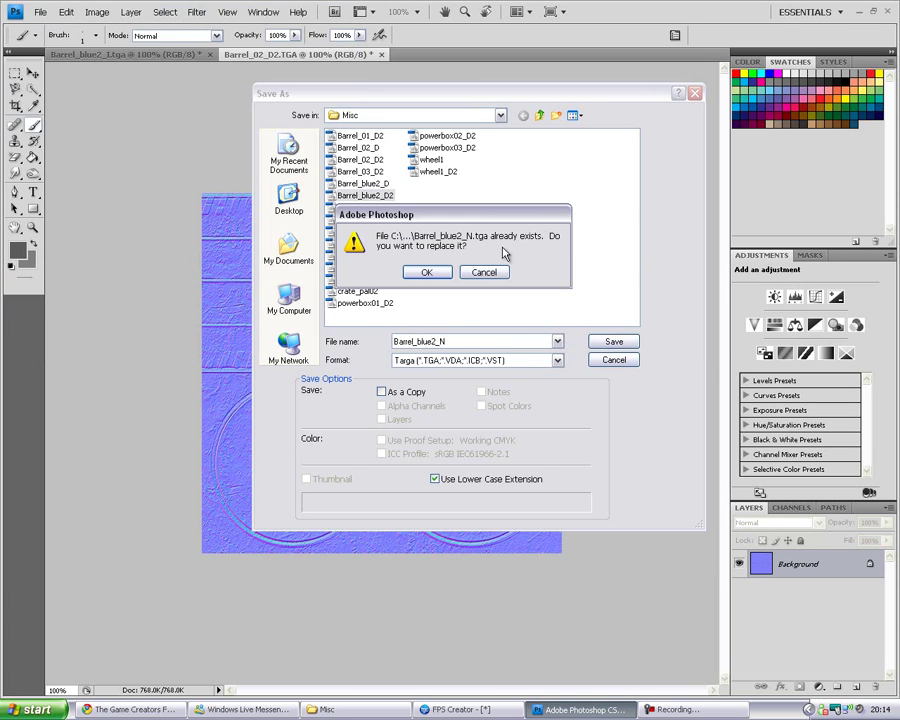
click(445, 273)
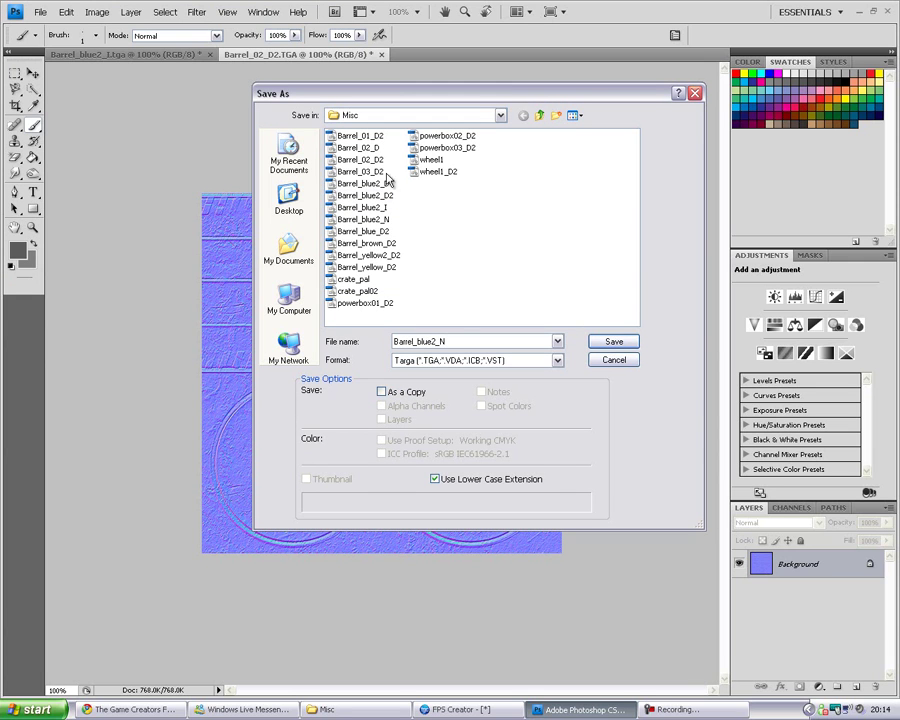
Save the normal map as Barrel_02_N.tga in Misc, accepting the Targa options
click(362, 160)
double_click(474, 341)
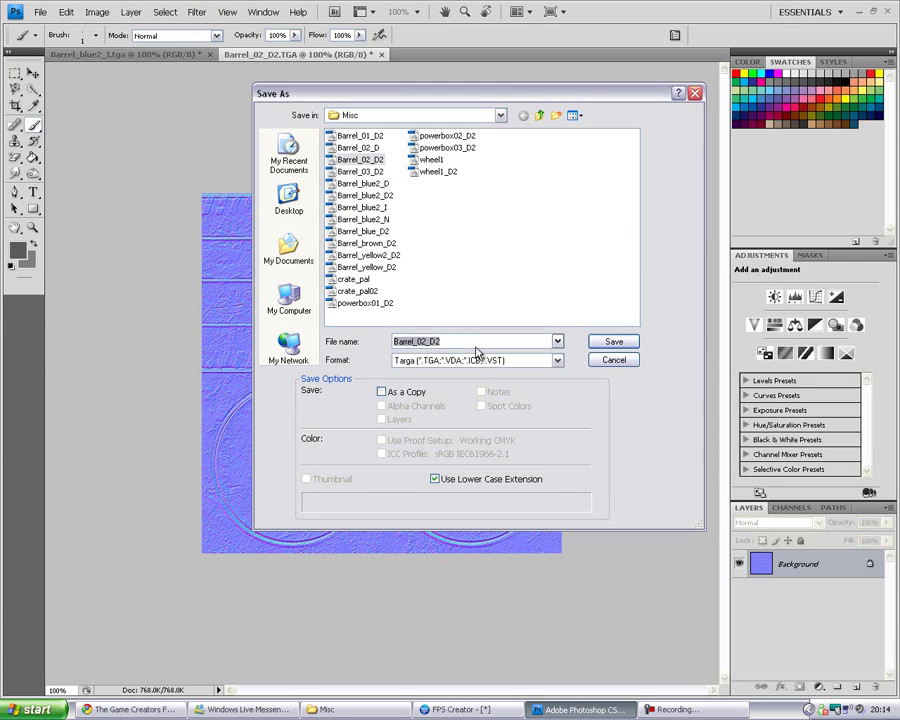
click(482, 341)
key(BackSpace)
key(BackSpace)
text(N)
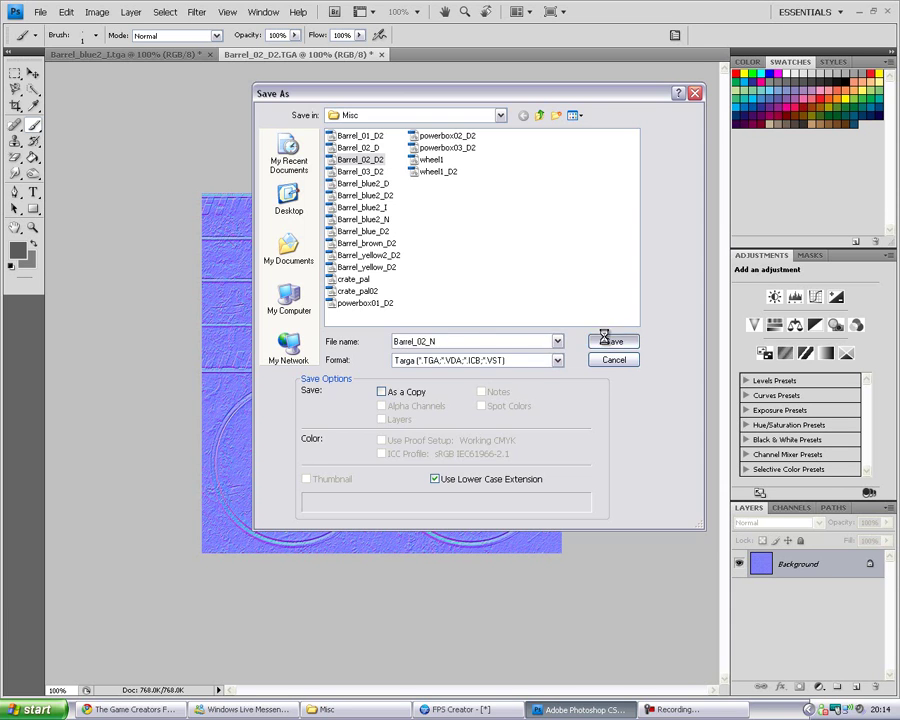
click(608, 341)
click(512, 347)
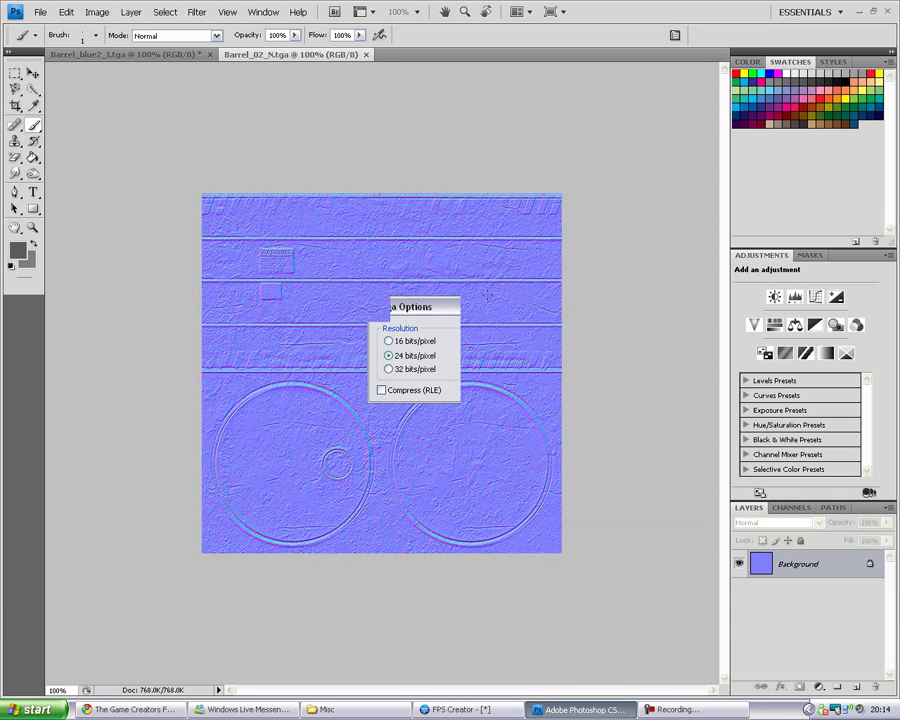
Undo back to the original rusty barrel texture and convert it to Grayscale mode
key(ctrl+z)
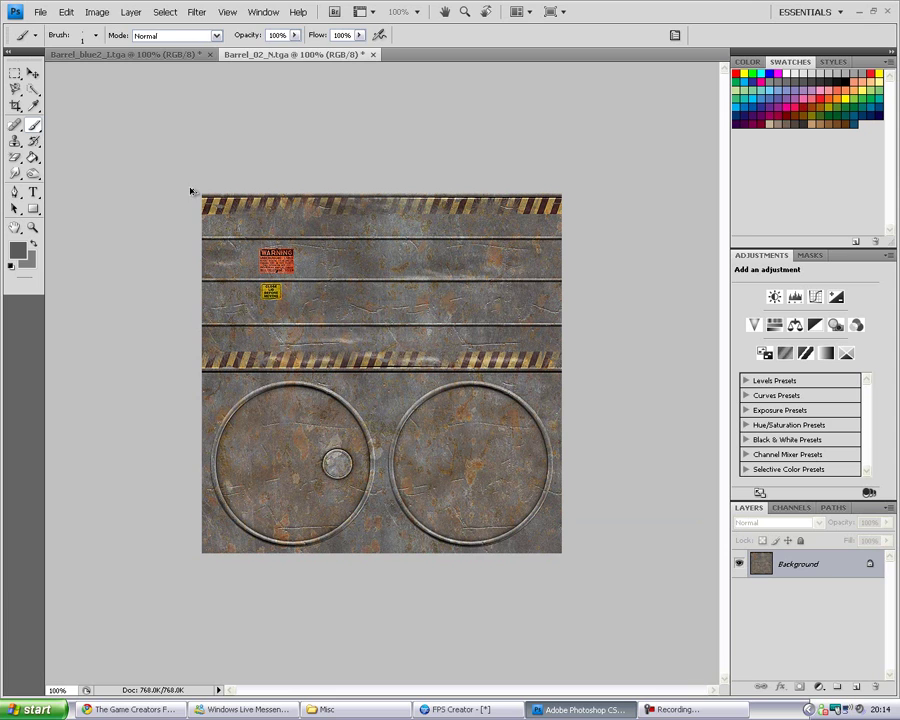
click(97, 12)
mouse_move(124, 29)
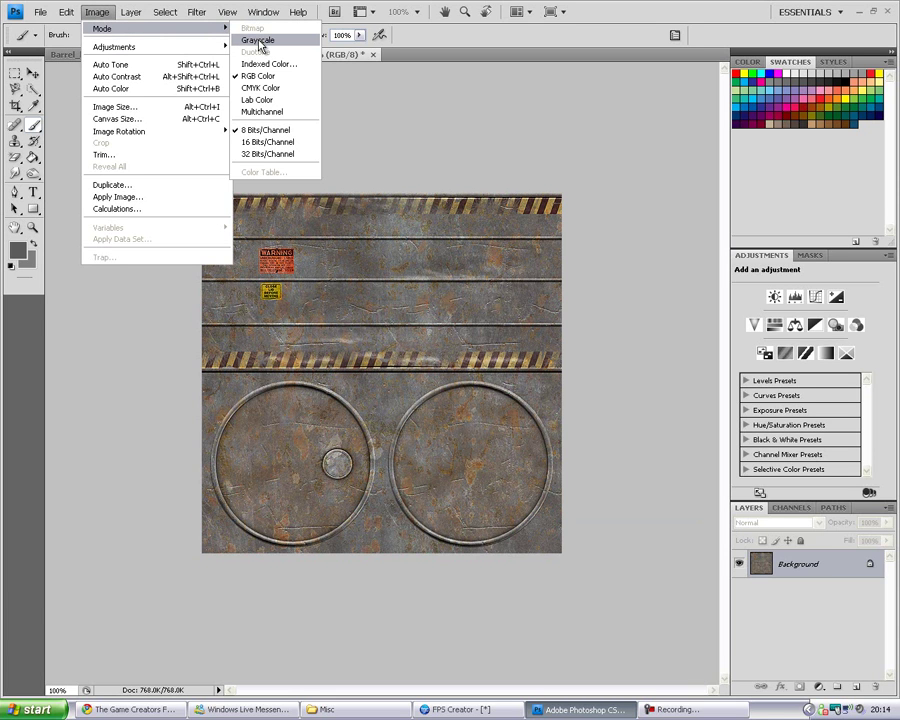
click(259, 40)
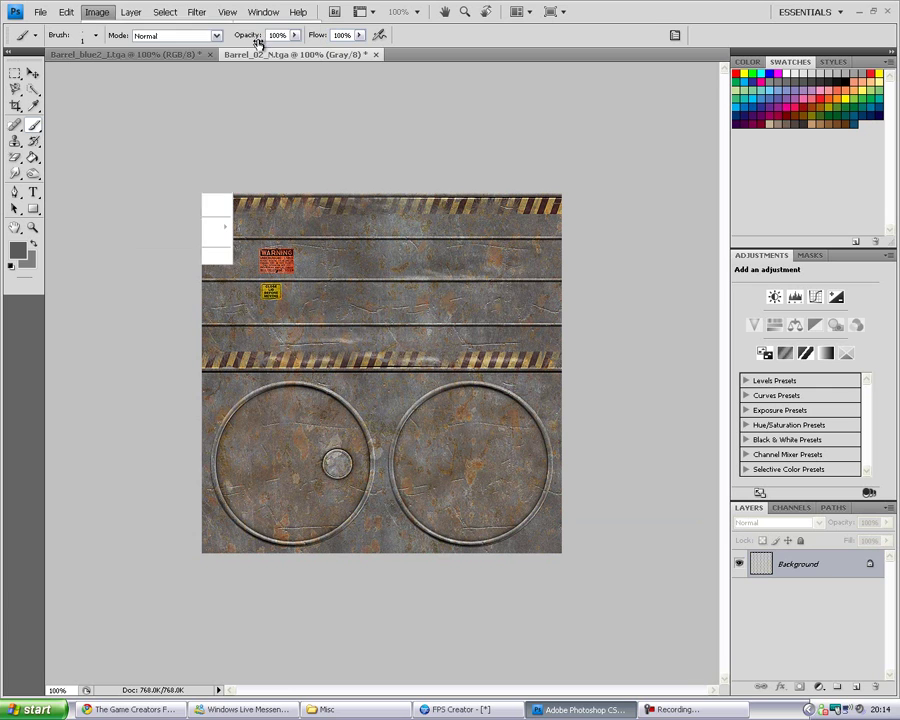
Raise the image contrast to 100 with Brightness/Contrast
click(97, 12)
mouse_move(167, 54)
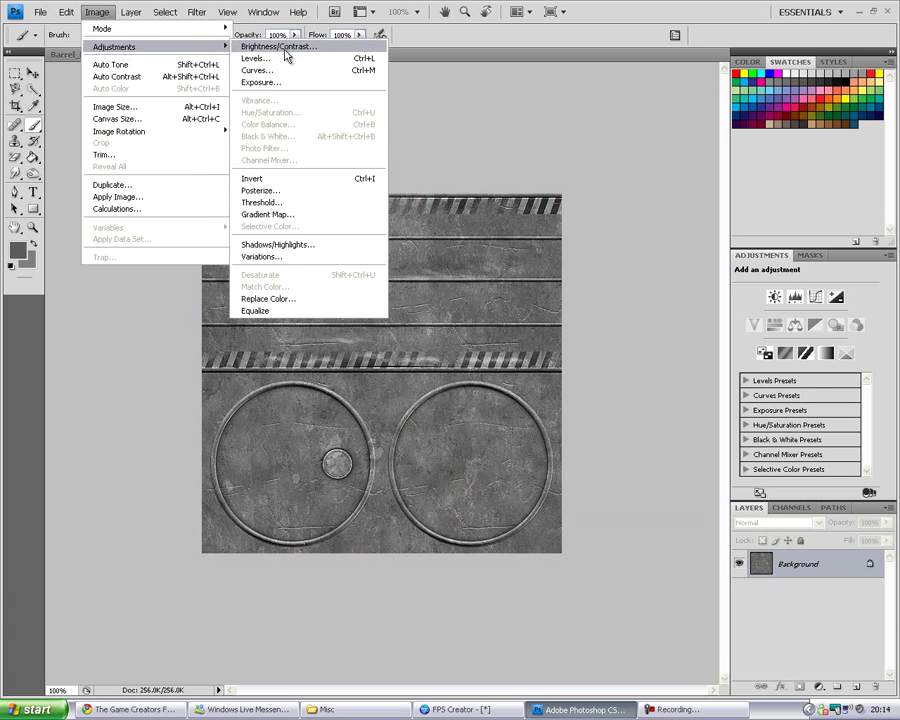
click(285, 47)
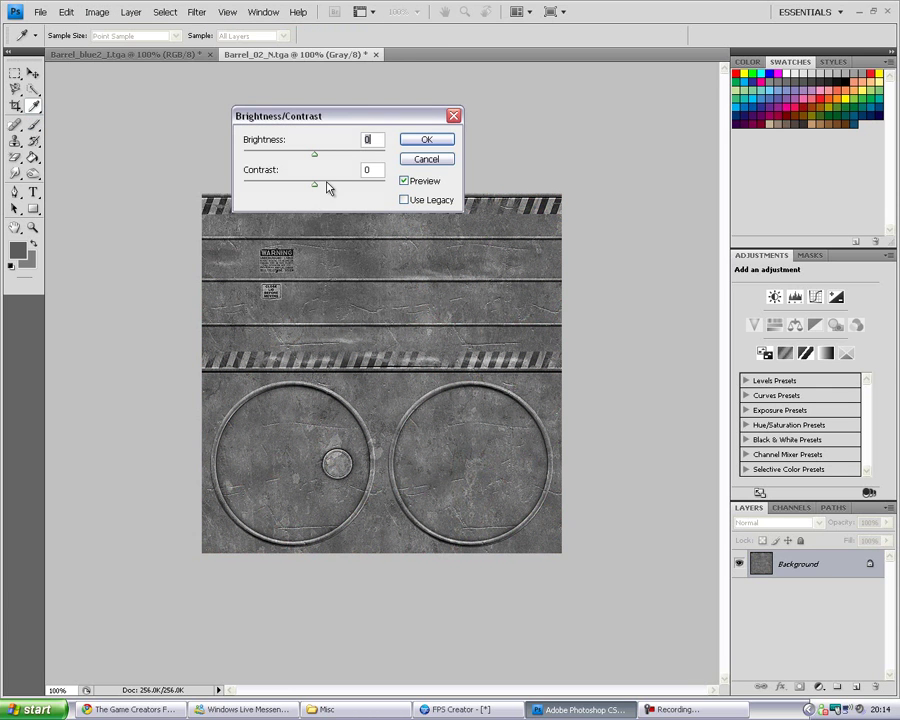
drag(314, 186, 444, 190)
click(427, 139)
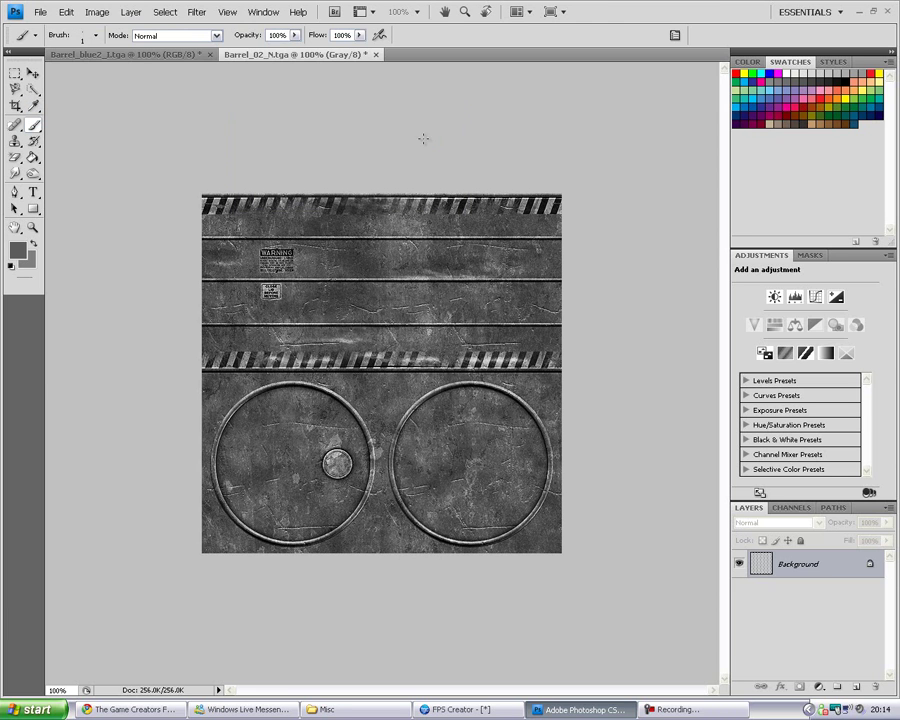
Save the grayscale texture in Targa format as Barrel_02_I
click(40, 12)
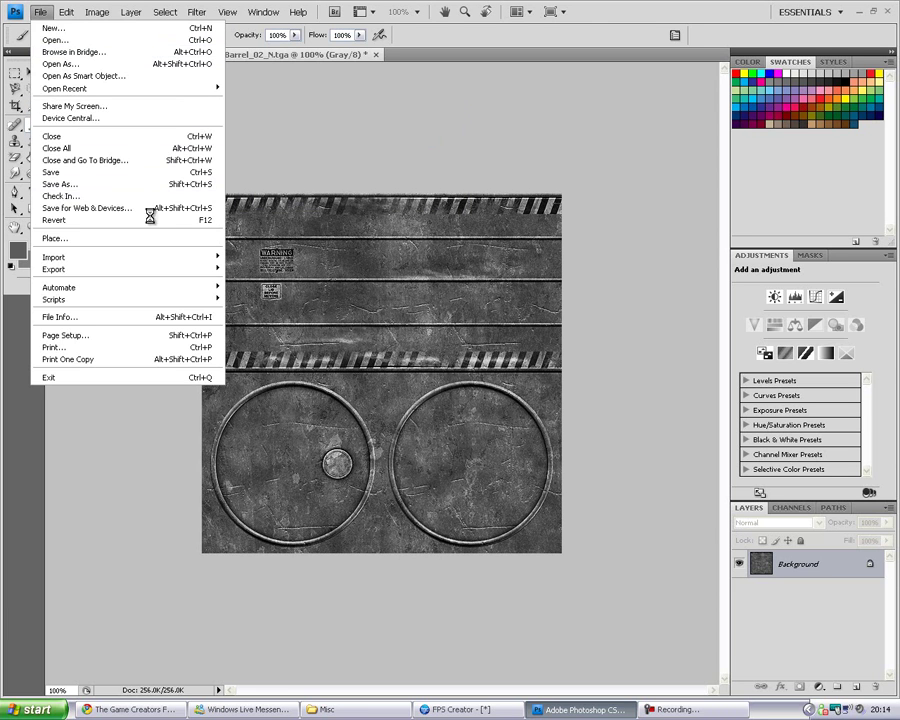
click(60, 184)
click(430, 361)
click(476, 301)
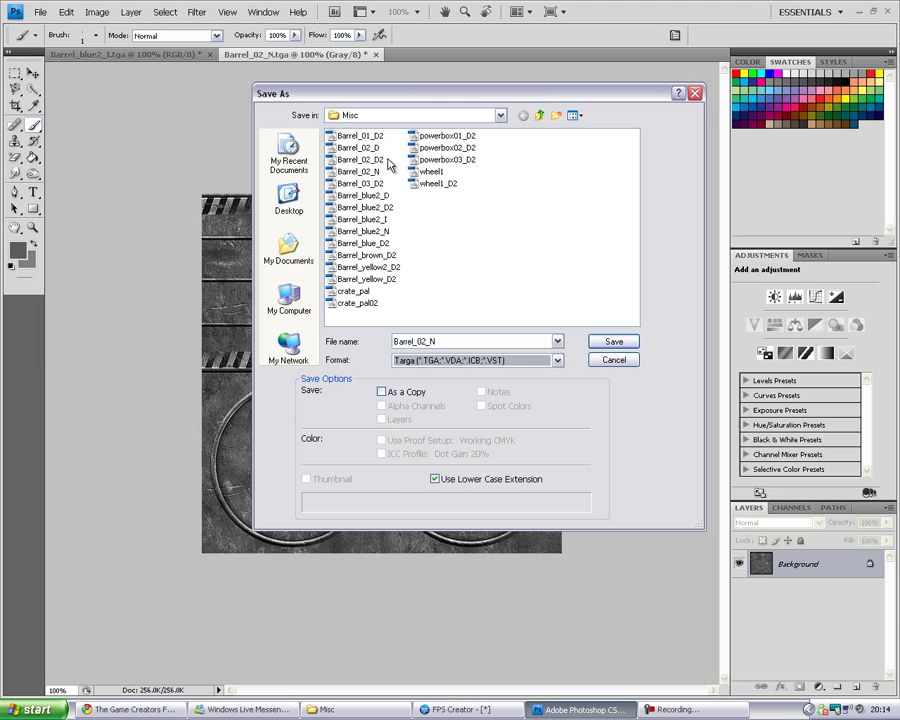
click(360, 159)
click(453, 361)
click(462, 345)
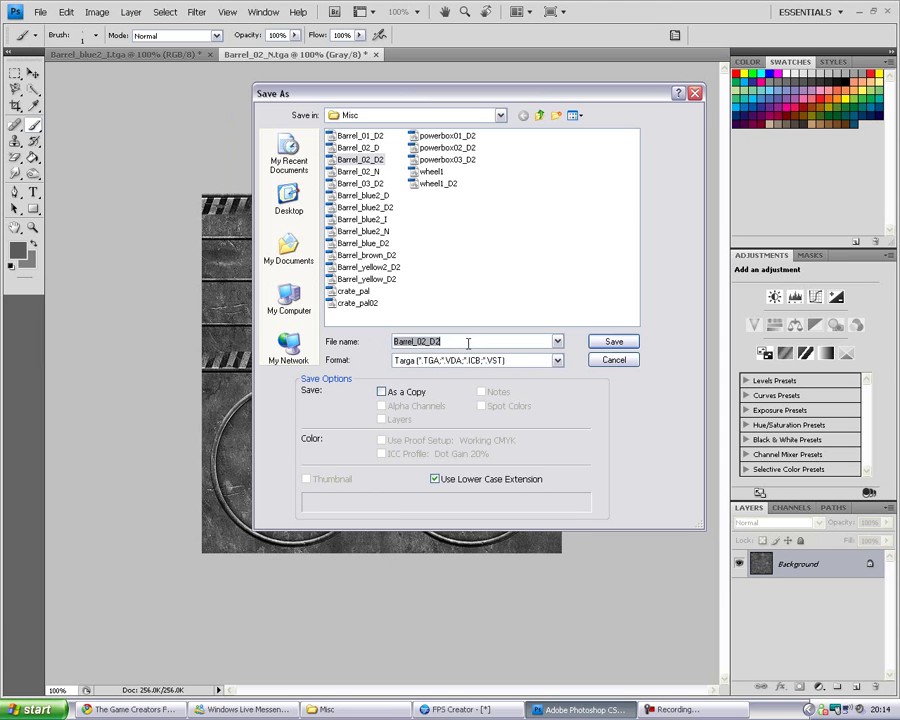
click(468, 341)
key(BackSpace)
key(BackSpace)
text(I)
click(592, 344)
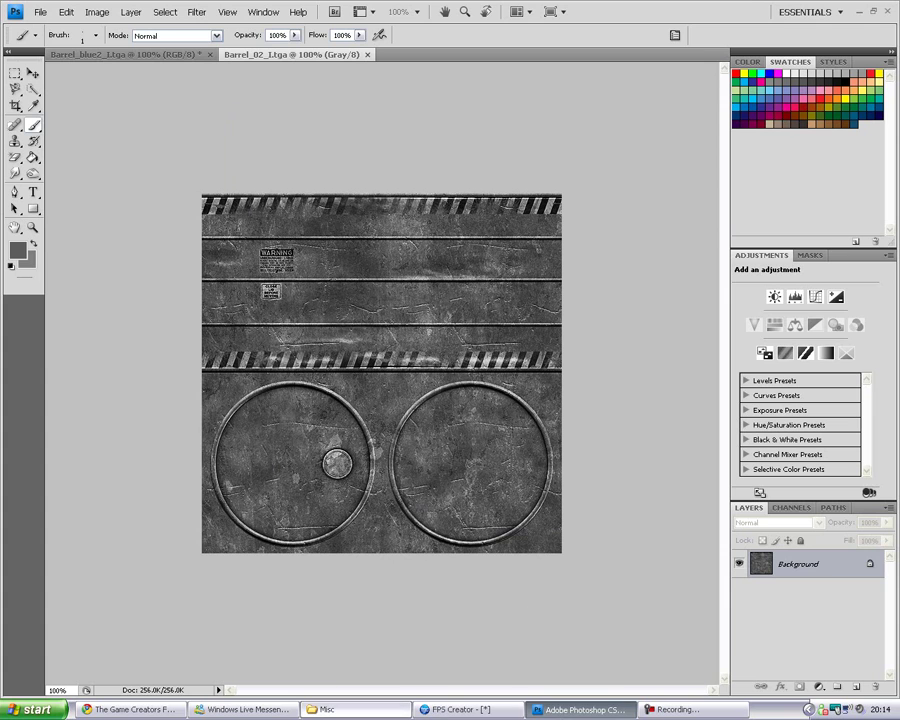
Sort the Misc folder by name and copy the effect shader path from bar_06.fpe
click(355, 709)
right_click(453, 482)
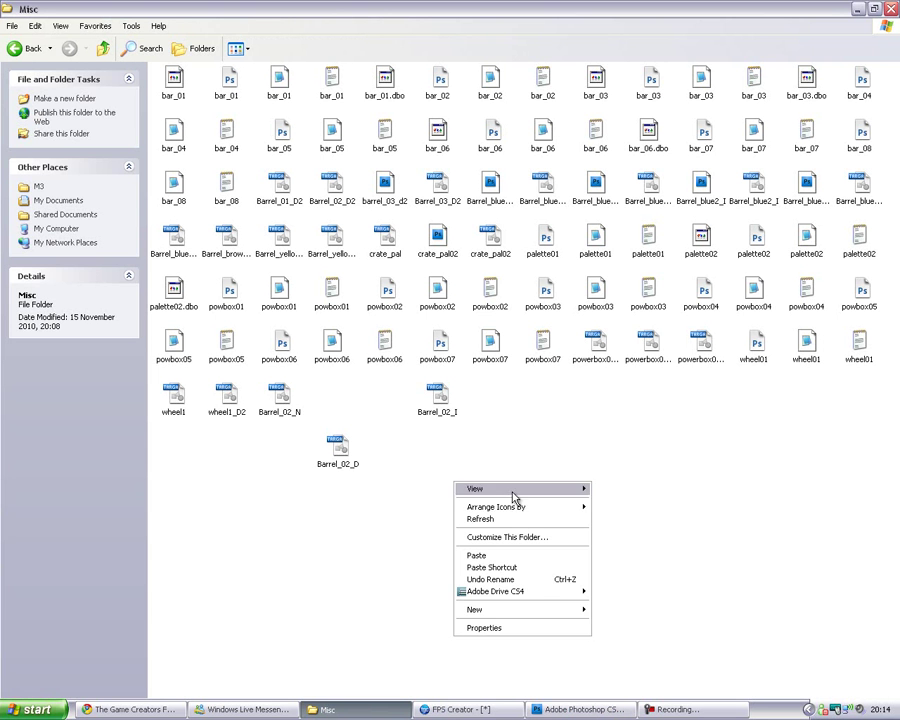
mouse_move(575, 507)
click(605, 506)
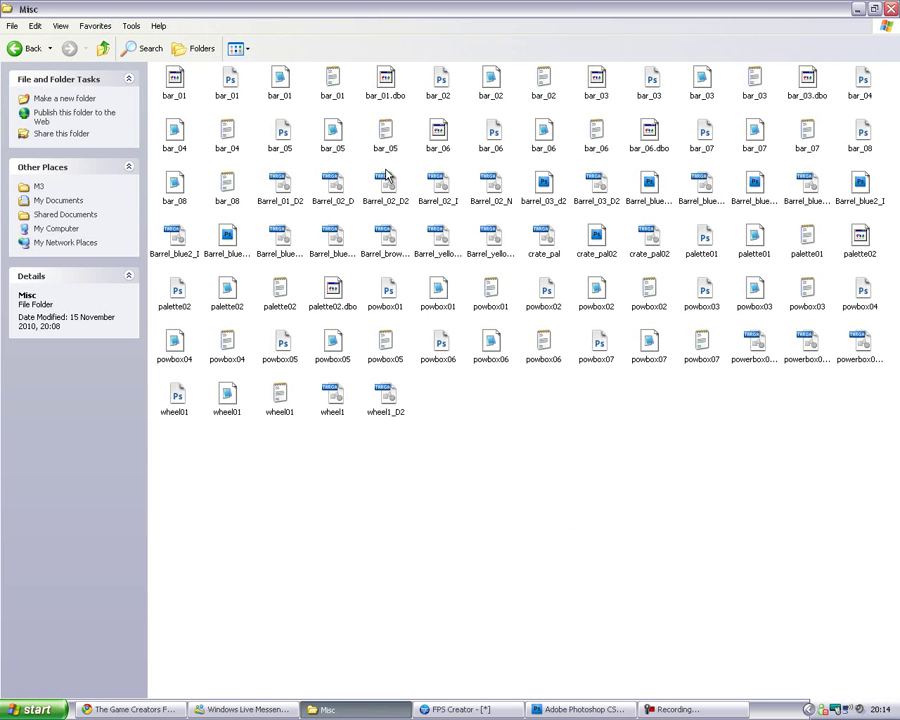
double_click(546, 134)
scroll(600, 450, down, 1)
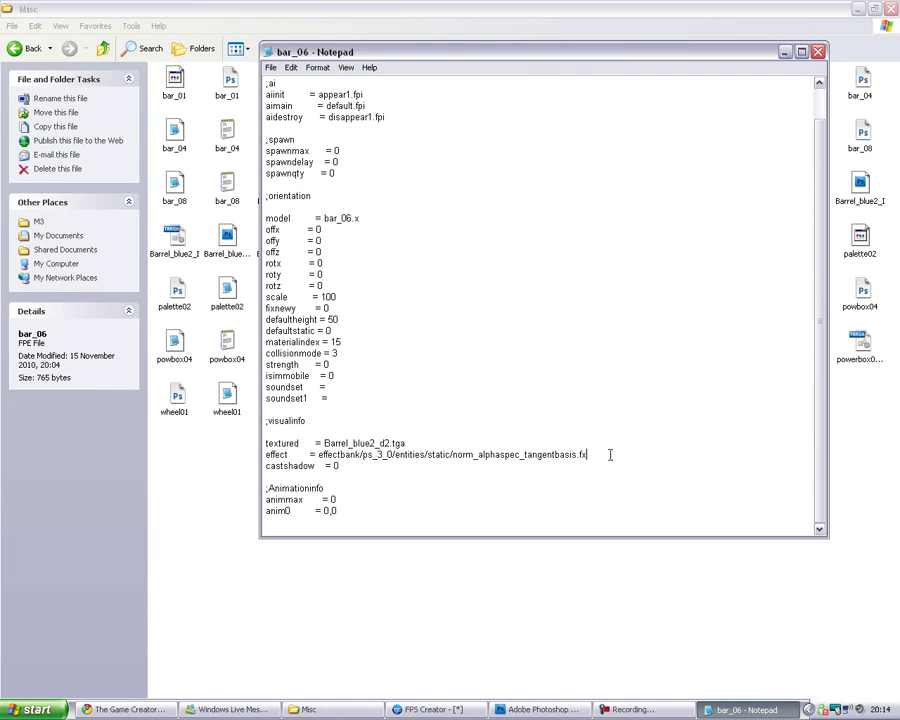
drag(610, 455, 318, 455)
key(ctrl+c)
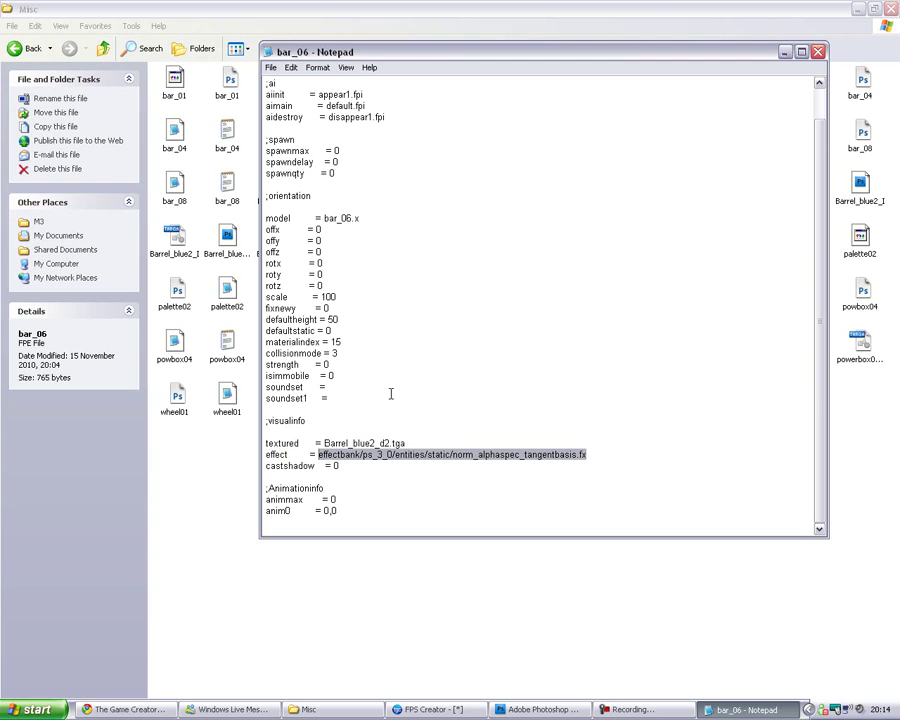
click(817, 52)
Paste norm_alphaspec_tangentbasis.fx into bar_02.fpe's effect line and save the file
double_click(490, 85)
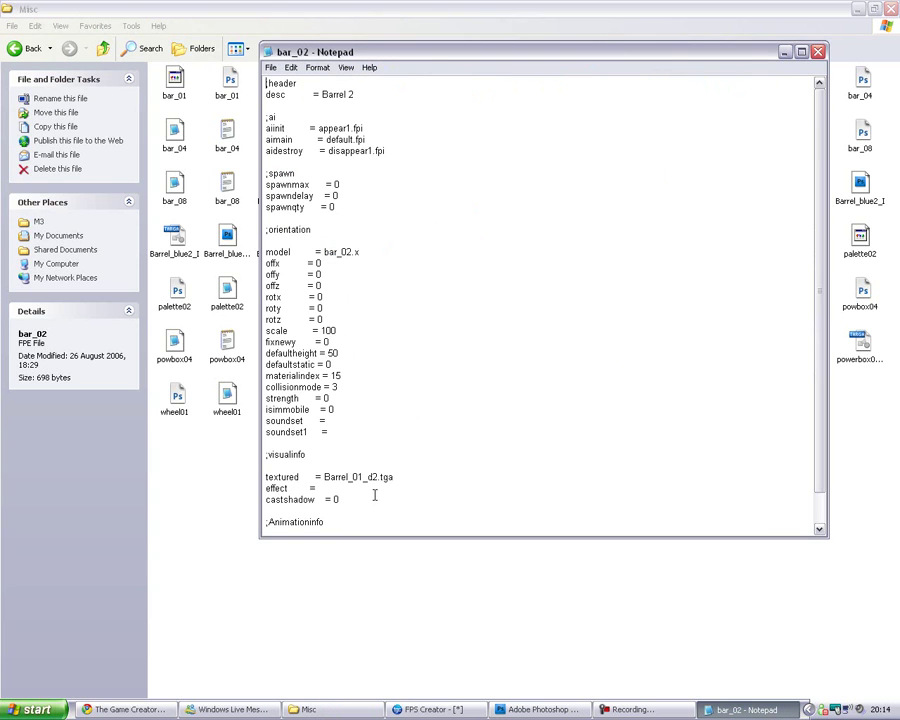
scroll(372, 492, down, 1)
click(370, 455)
key(BackSpace)
key(ctrl+v)
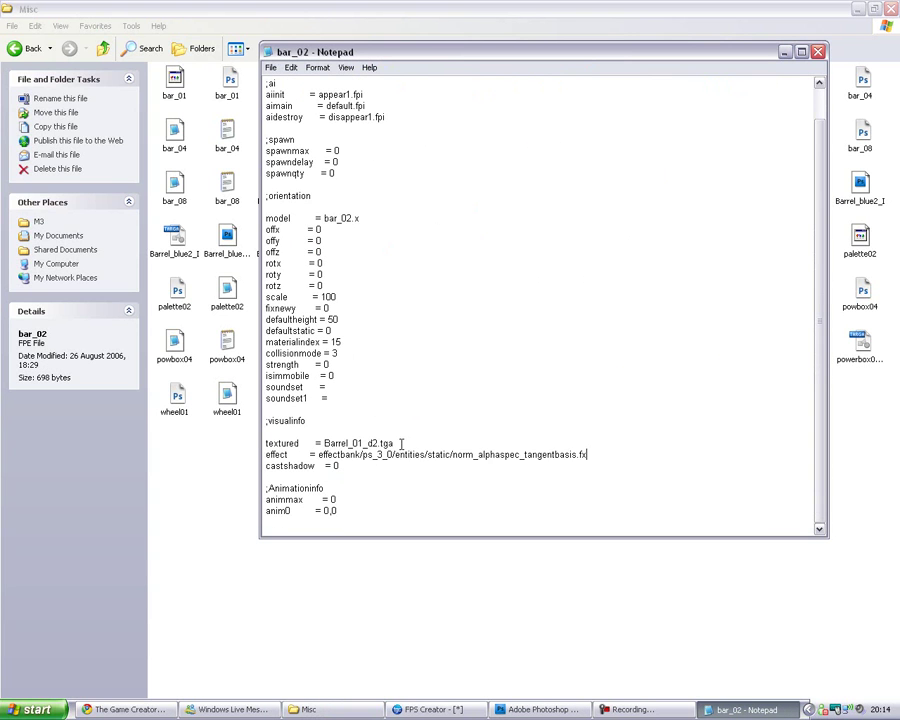
click(818, 52)
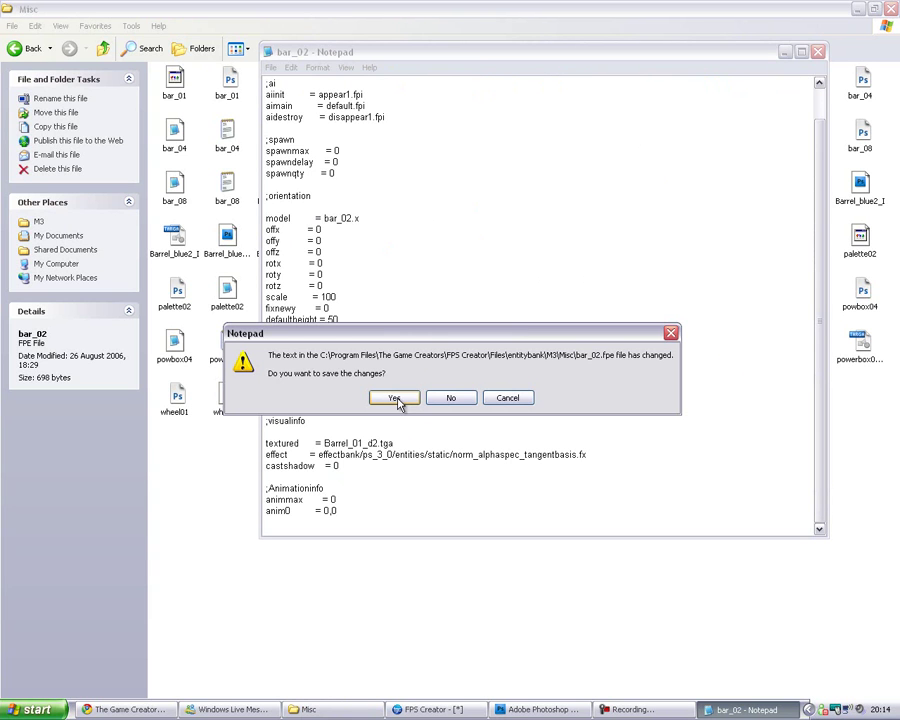
click(395, 398)
click(440, 709)
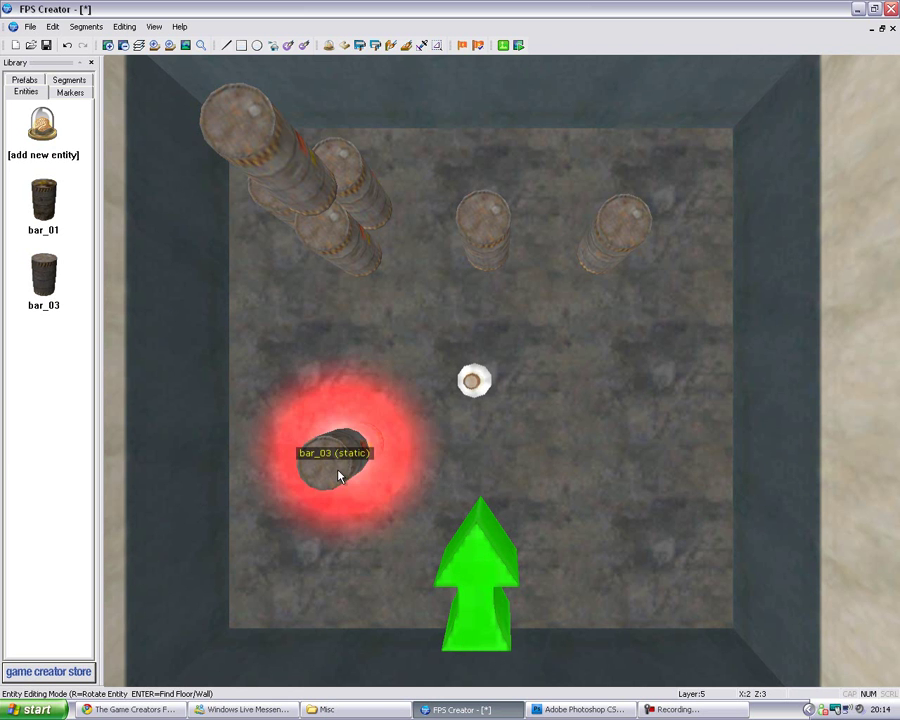
Place the bar_03 barrel in the room, then move Explorer back up to the Files folder
click(338, 476)
click(603, 710)
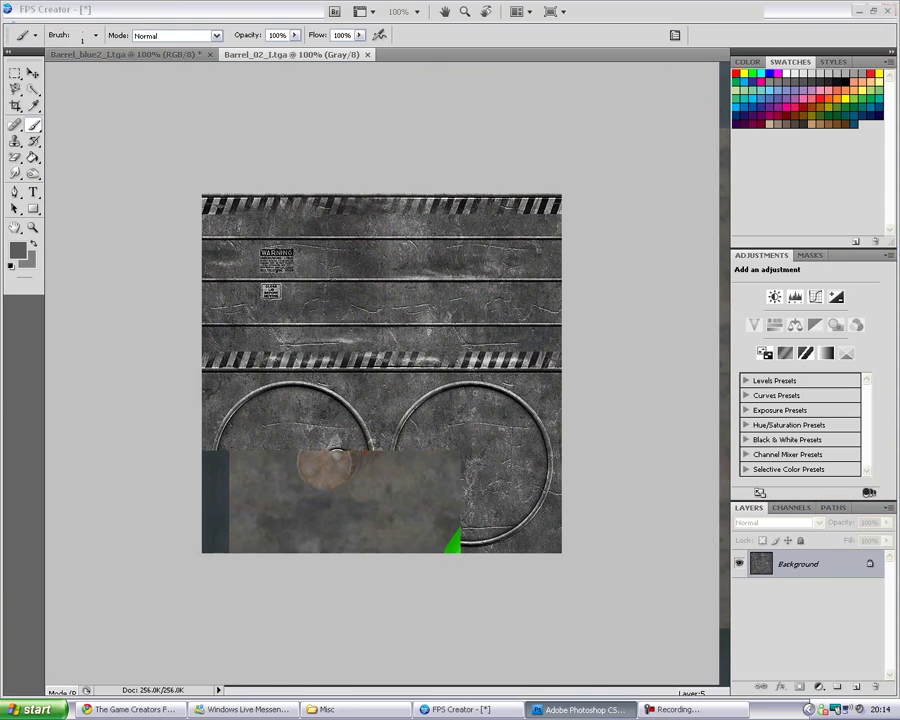
click(330, 709)
key(BackSpace)
key(BackSpace)
key(BackSpace)
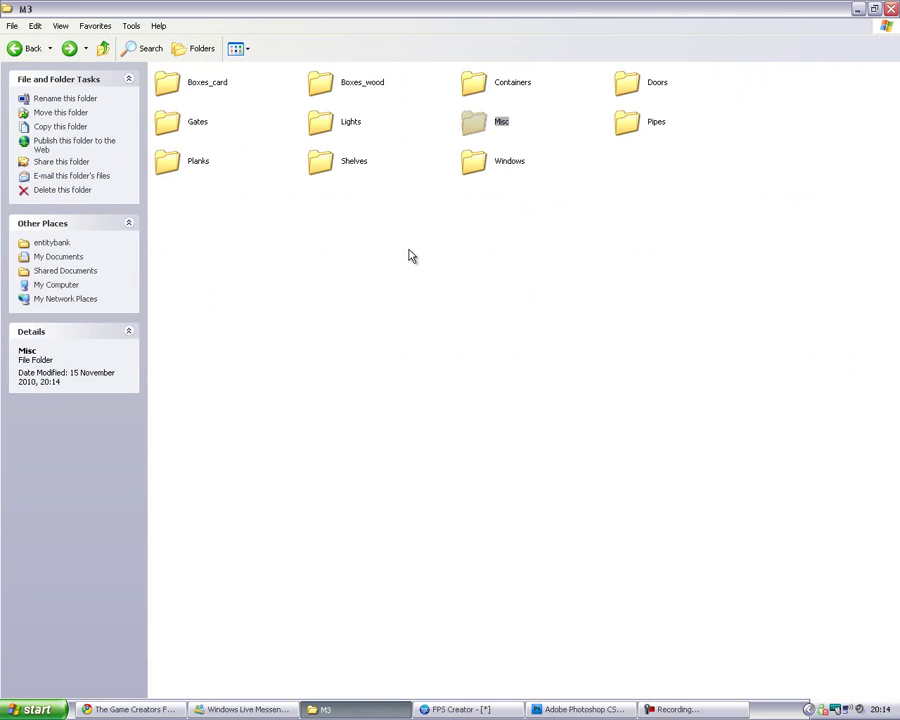
key(BackSpace)
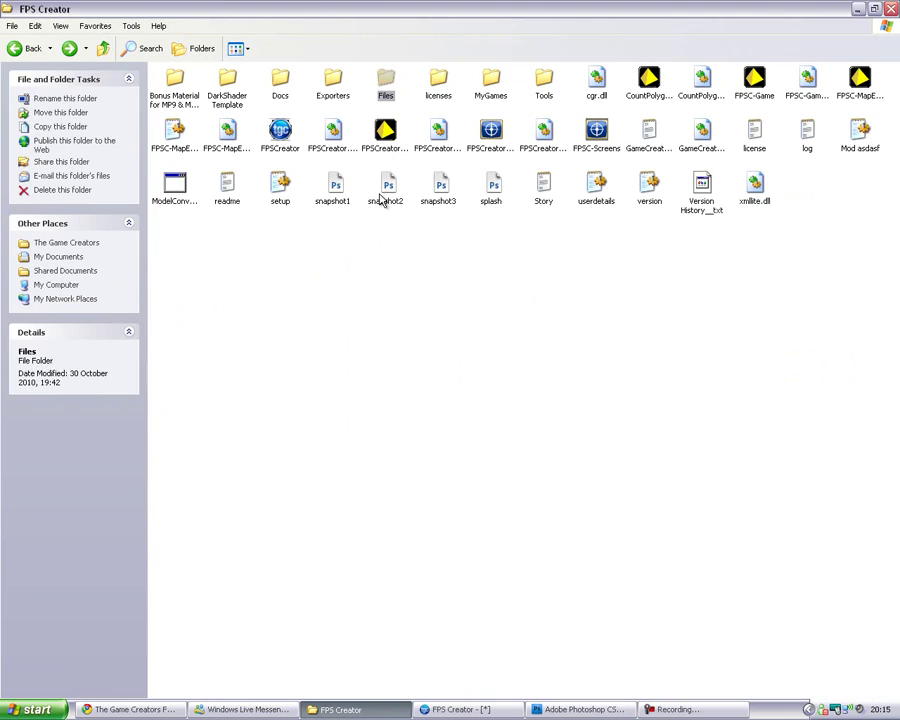
key(alt+Left)
Check the Workshop Blue Low files in segments > M3 > Rooms, then return to Files
double_click(325, 203)
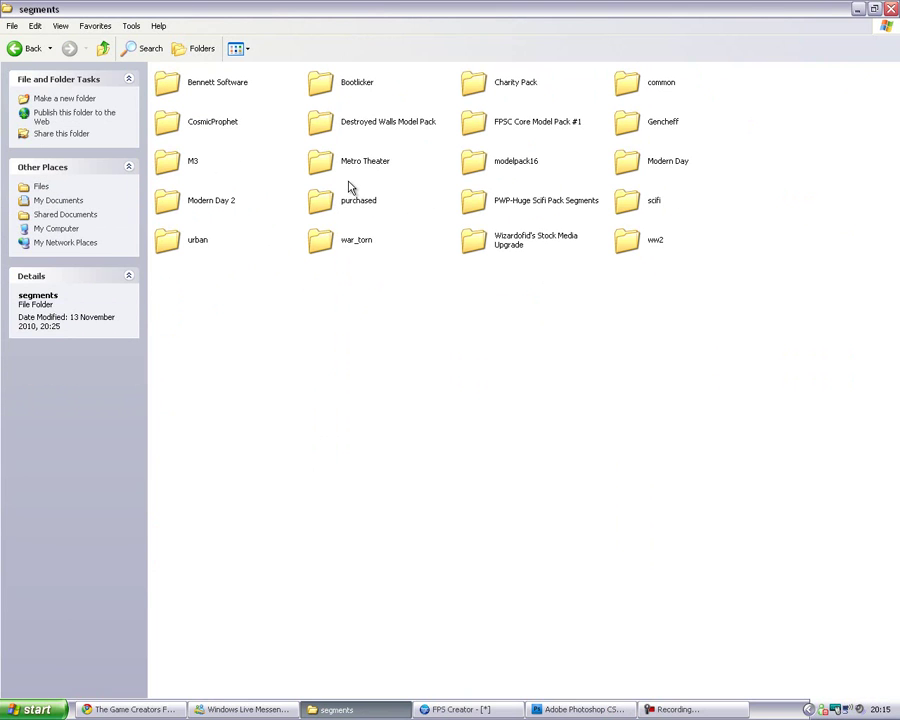
double_click(194, 166)
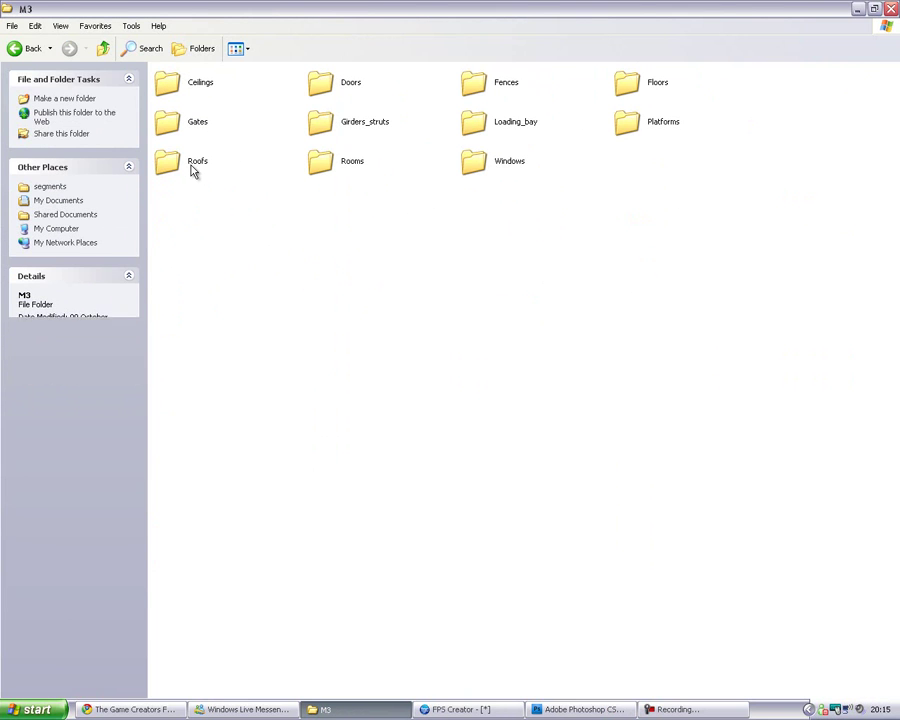
double_click(325, 168)
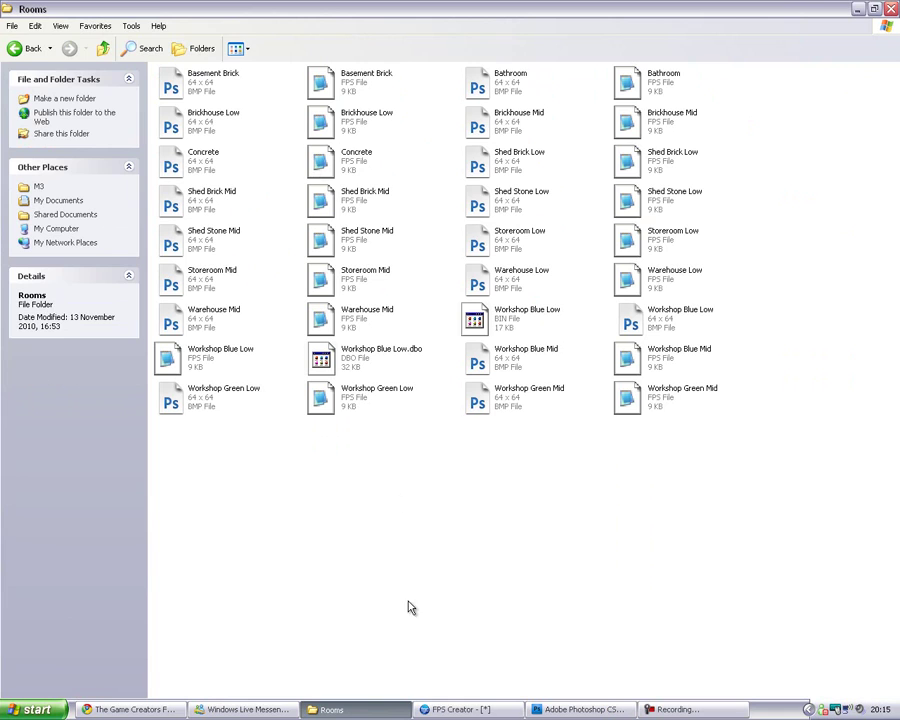
click(352, 711)
click(66, 79)
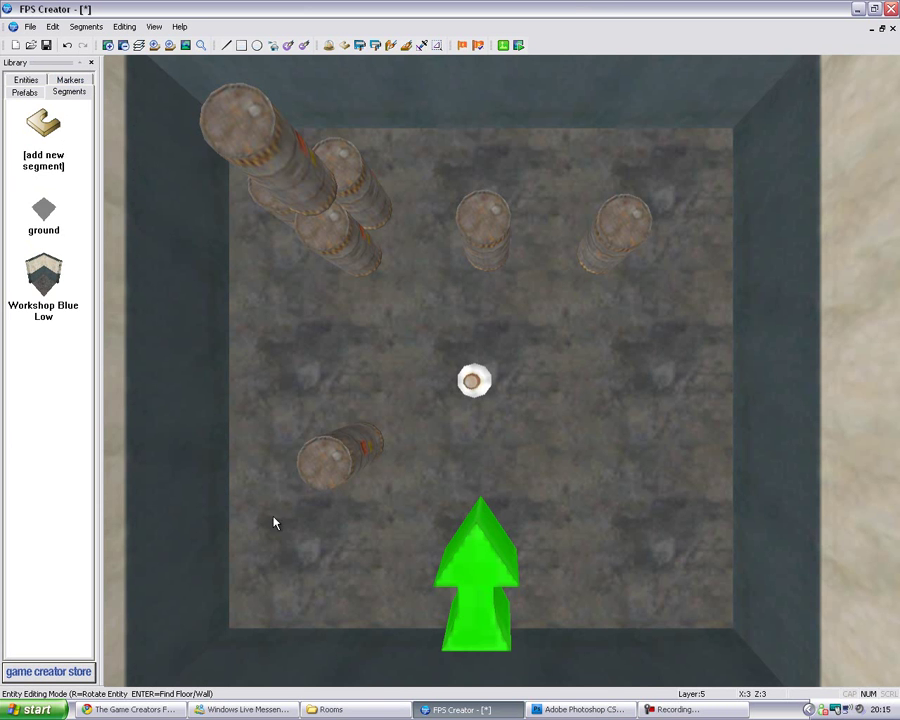
click(340, 709)
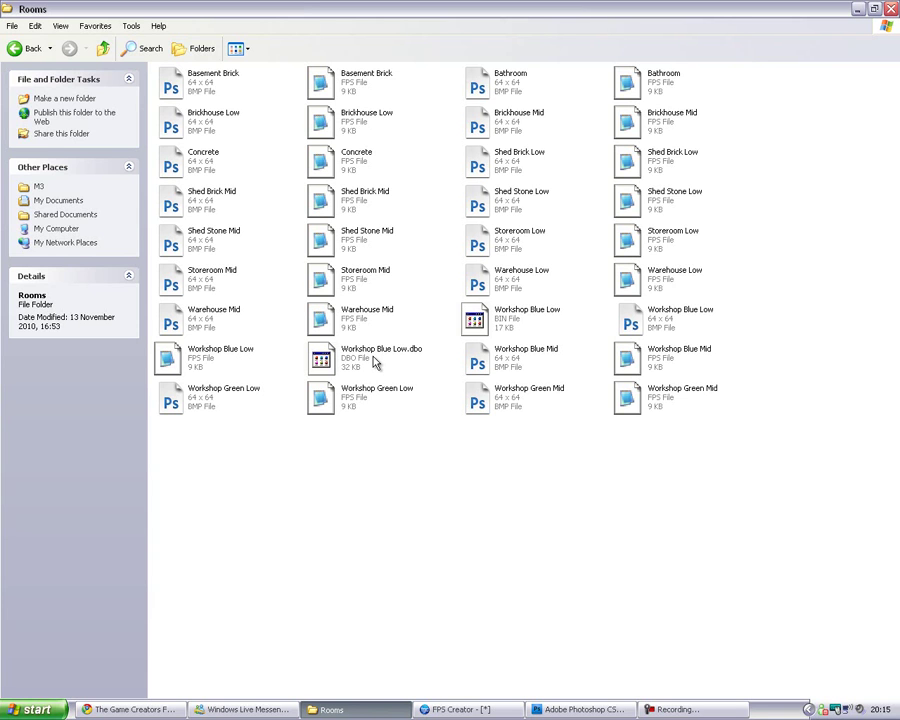
key(BackSpace)
key(BackSpace)
key(BackSpace)
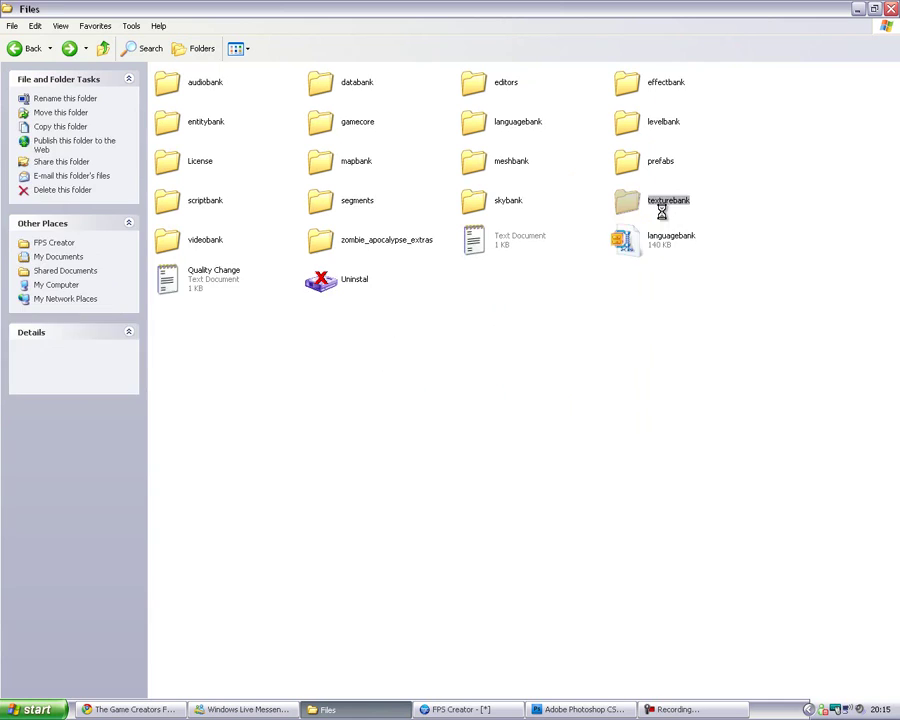
Open Inside_Brickblue_D2 from texturebank\M3\Walls in Photoshop by dragging it over
double_click(663, 207)
double_click(192, 164)
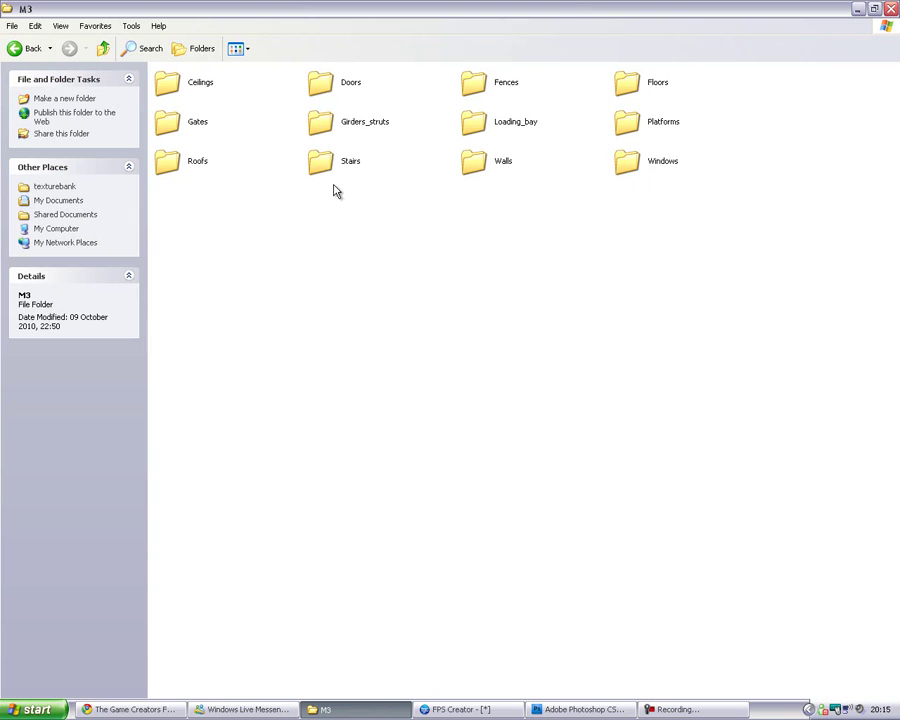
double_click(478, 168)
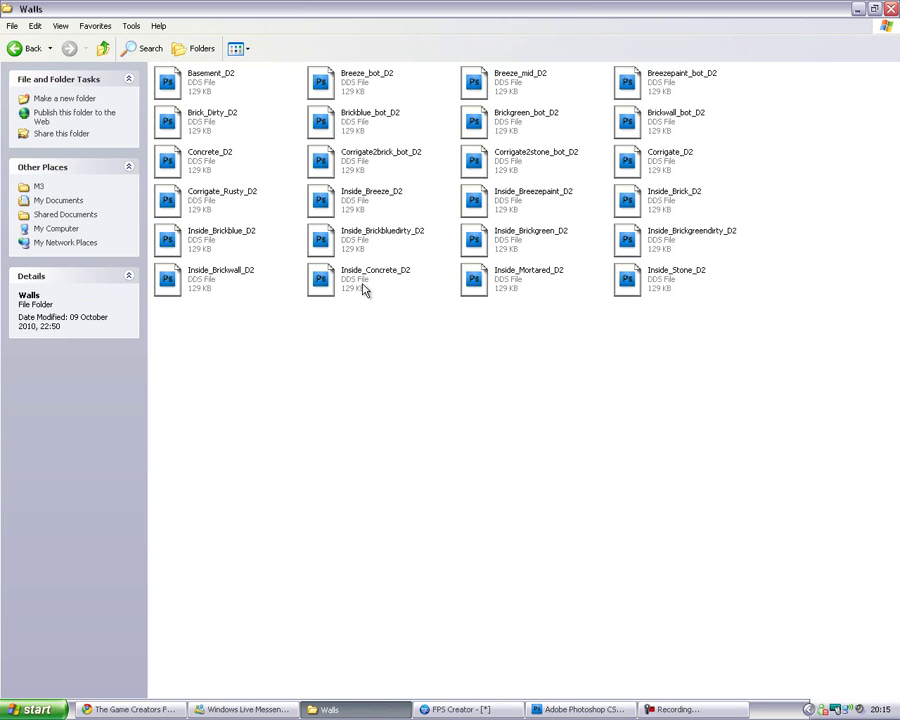
click(224, 257)
mouse_move(224, 257)
mouse_down()
mouse_move(310, 322)
mouse_move(300, 314)
mouse_up()
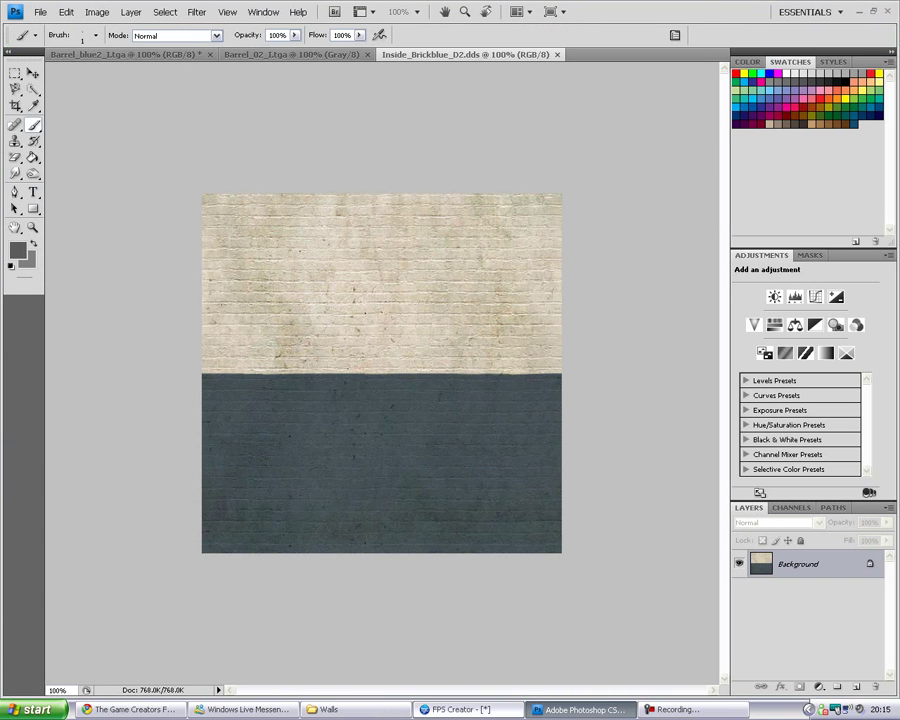
Duplicate Inside_Brickblue_D2 in the Walls folder and rename the copy Inside_Brickblue_D
key(alt+Tab)
right_click(238, 242)
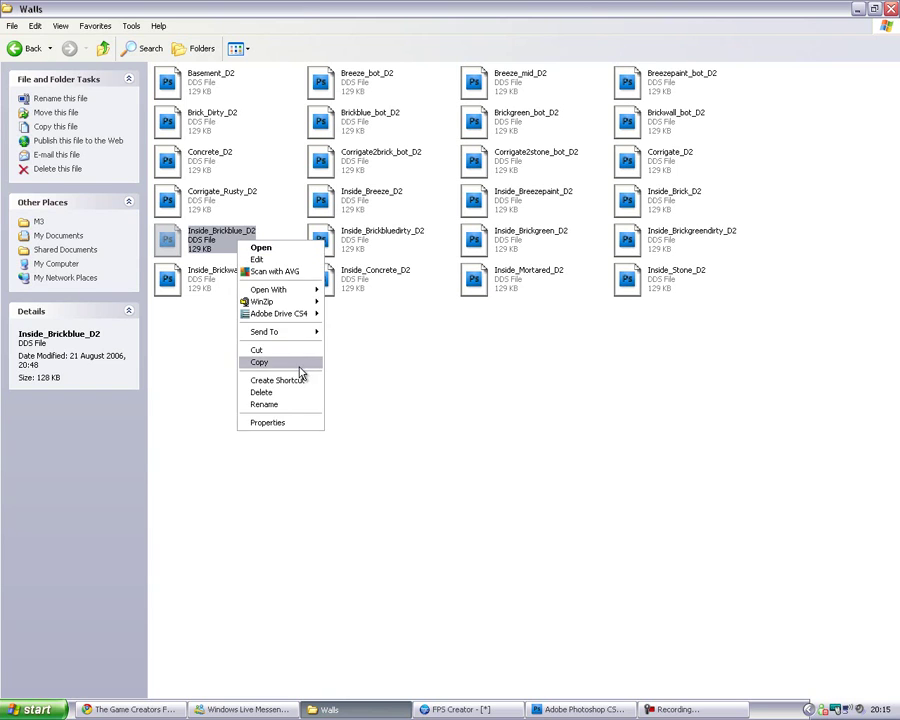
click(300, 362)
right_click(321, 367)
click(370, 440)
right_click(237, 322)
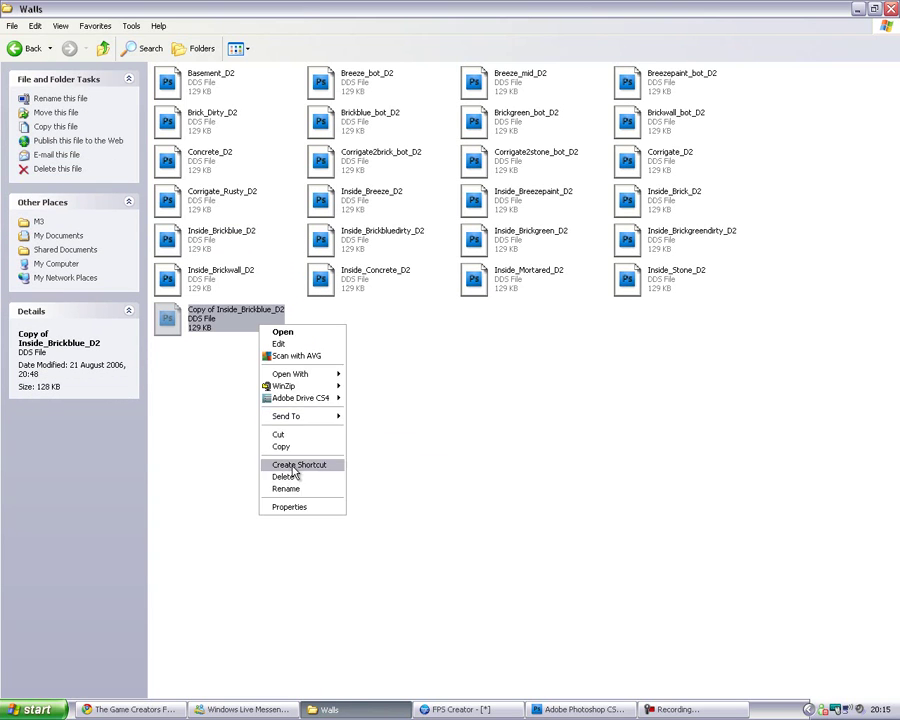
key(m)
key(BackSpace)
key(BackSpace)
key(BackSpace)
key(BackSpace)
key(BackSpace)
key(BackSpace)
key(BackSpace)
key(BackSpace)
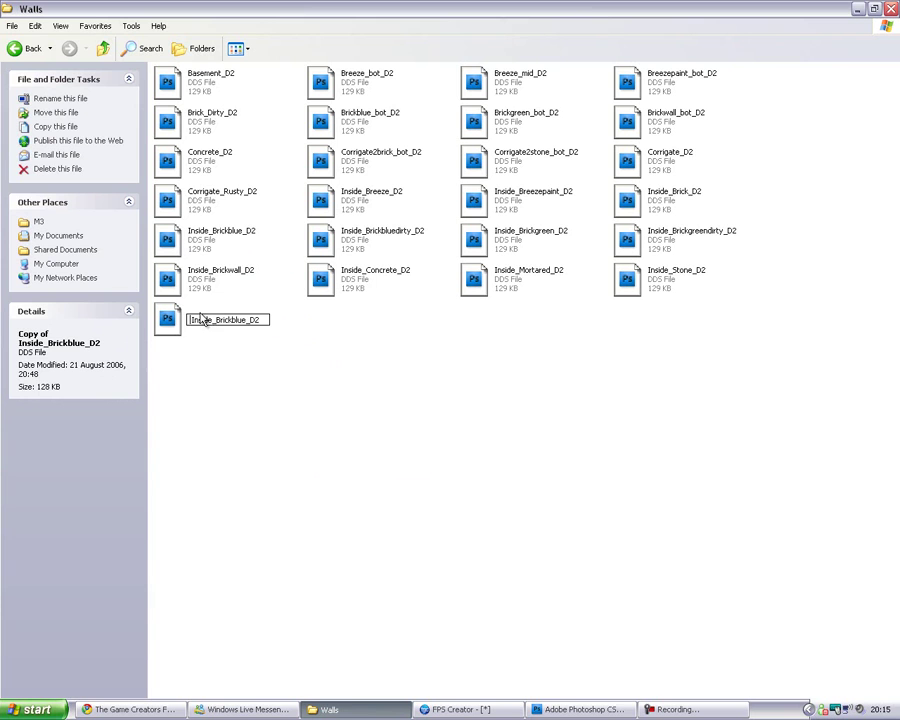
click(303, 363)
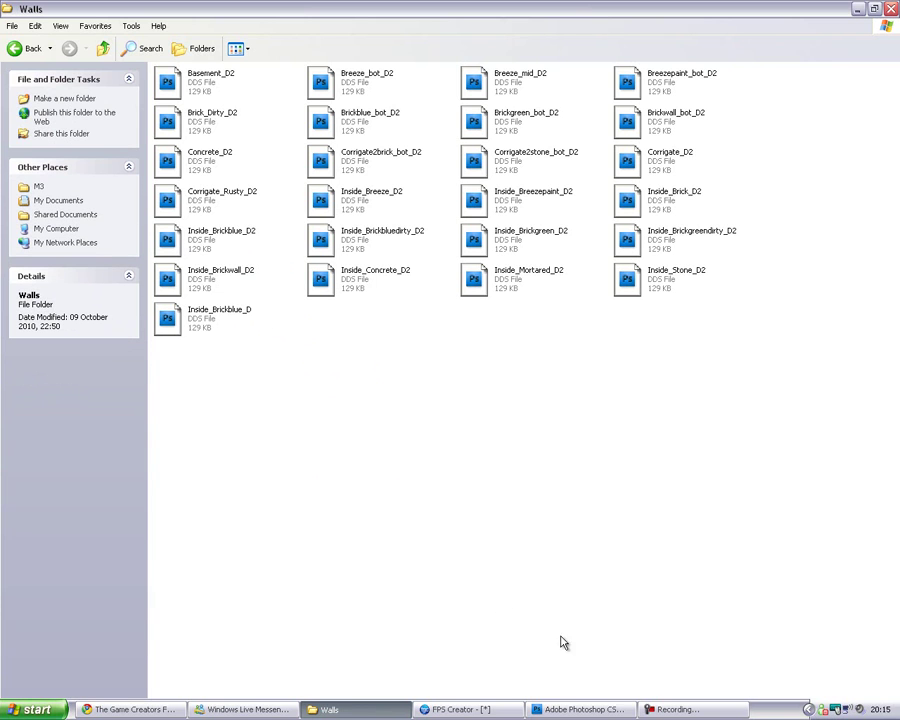
click(582, 709)
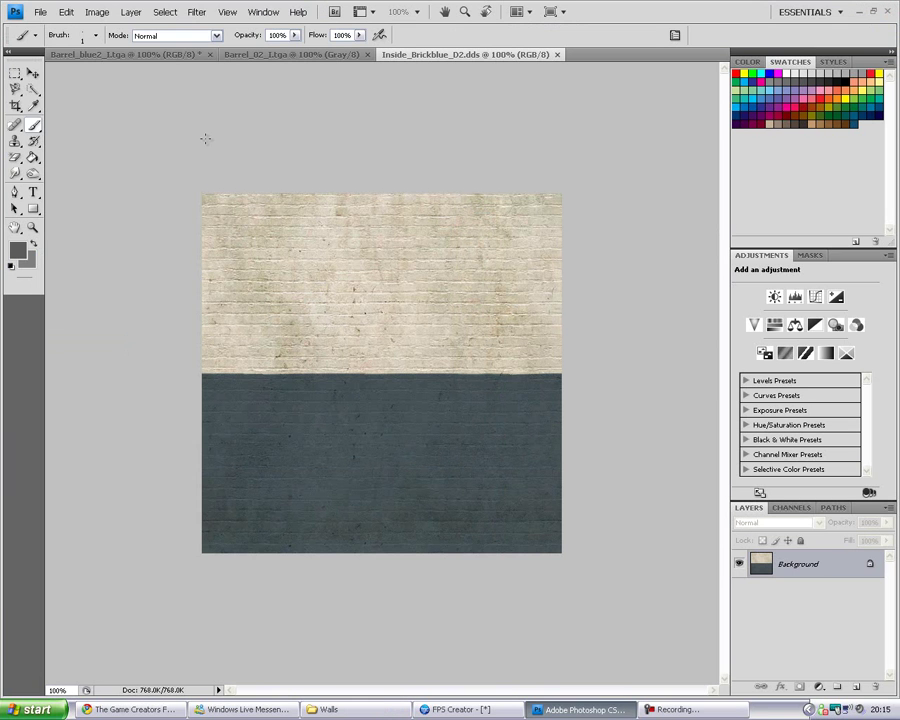
Apply the NVIDIA NormalMapFilter to the brick texture with scale 4
click(197, 12)
mouse_move(225, 281)
click(362, 281)
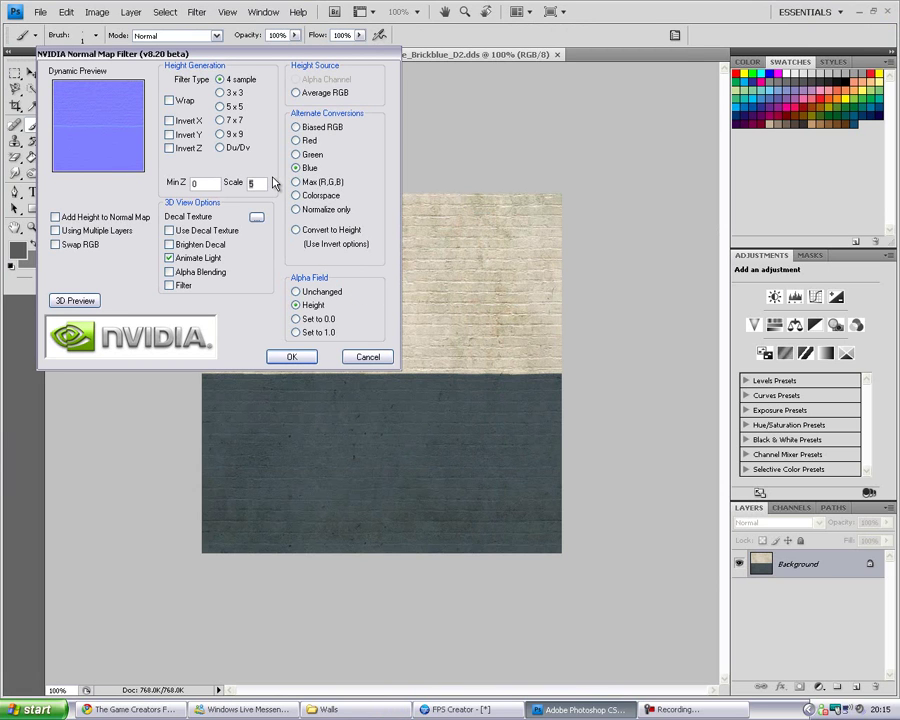
key(BackSpace)
text(5)
key(BackSpace)
key(BackSpace)
text(4)
click(292, 356)
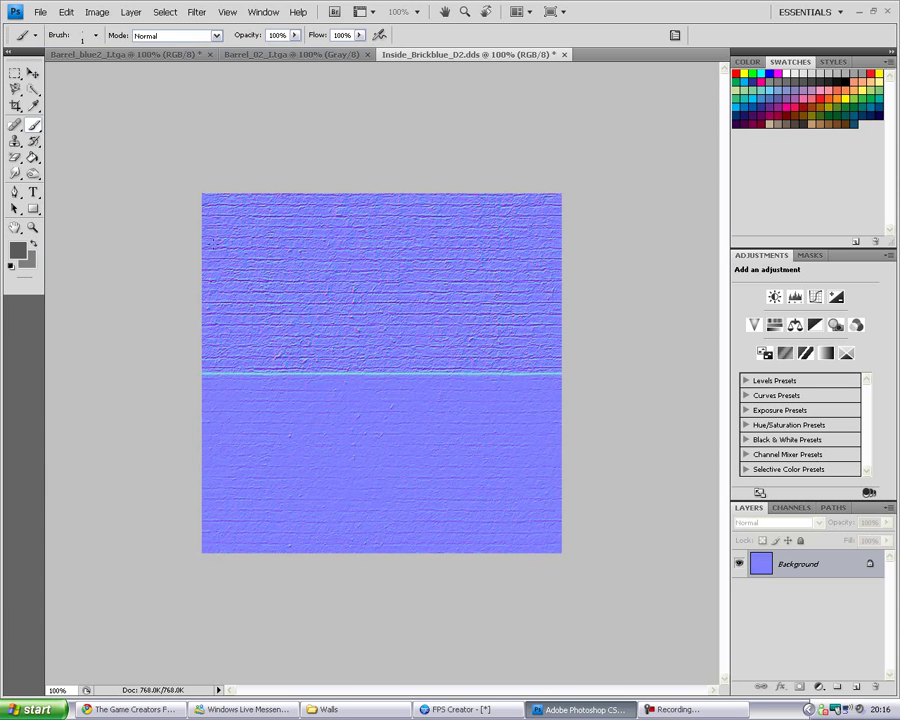
Save the normal map as Inside_Brickblue_N.dds, accepting the DDS export settings
click(40, 12)
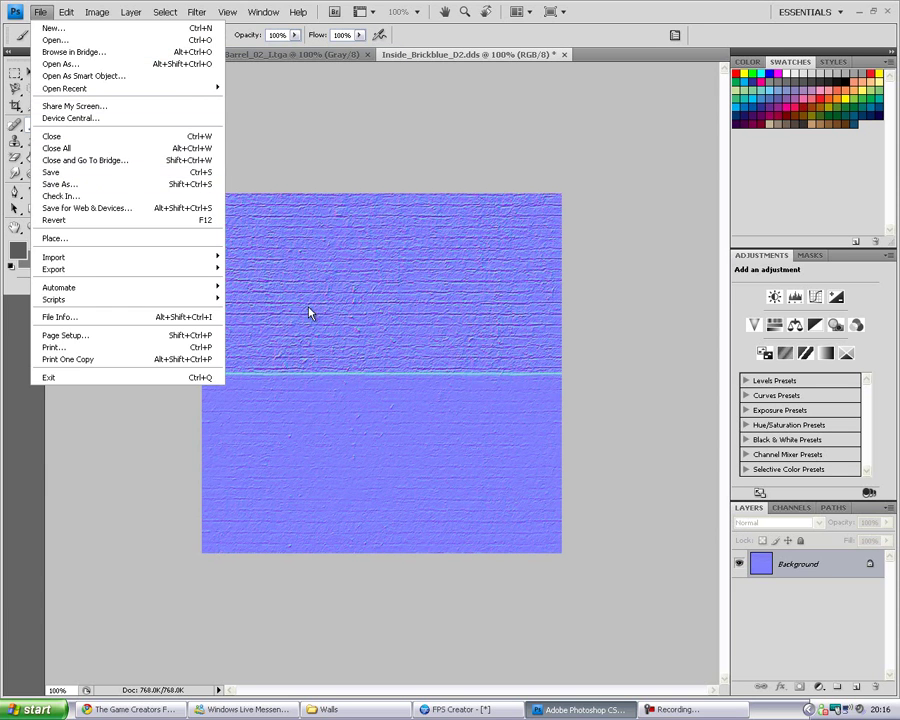
key(shift+ctrl+s)
key(BackSpace)
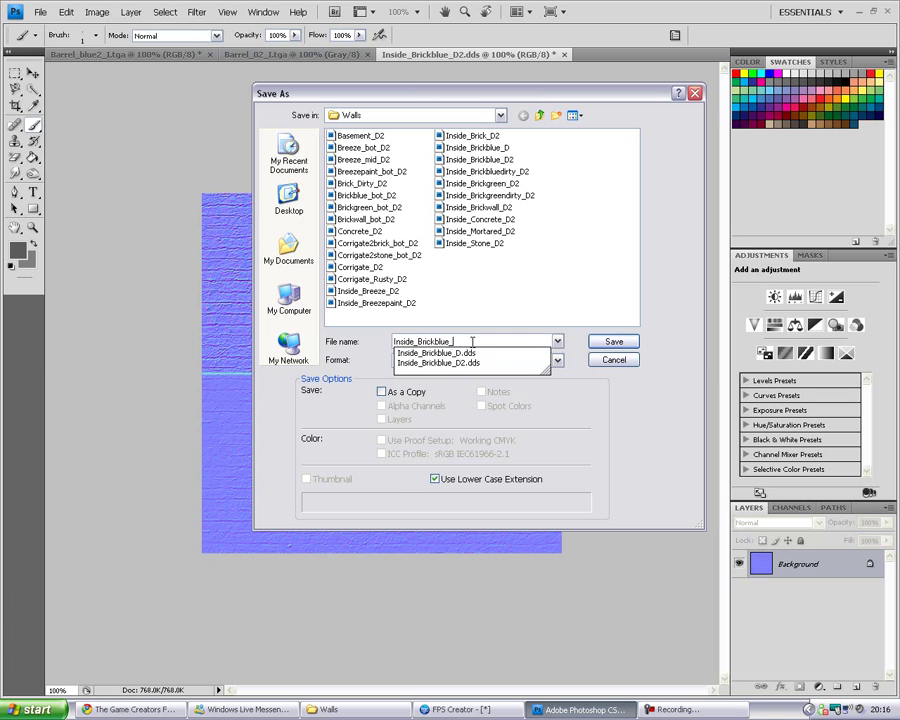
text(N)
click(605, 341)
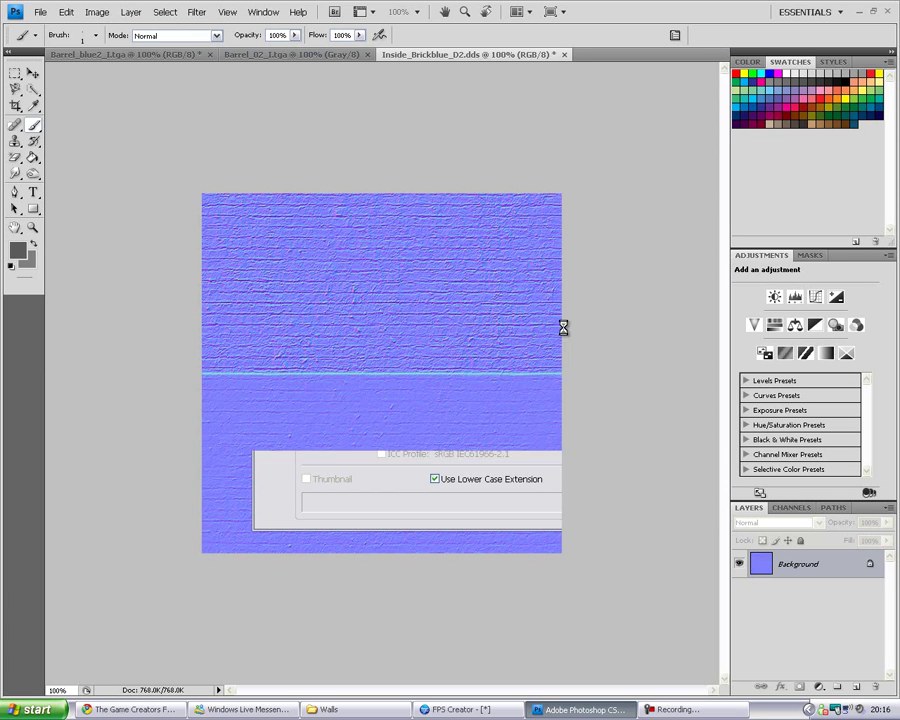
click(529, 176)
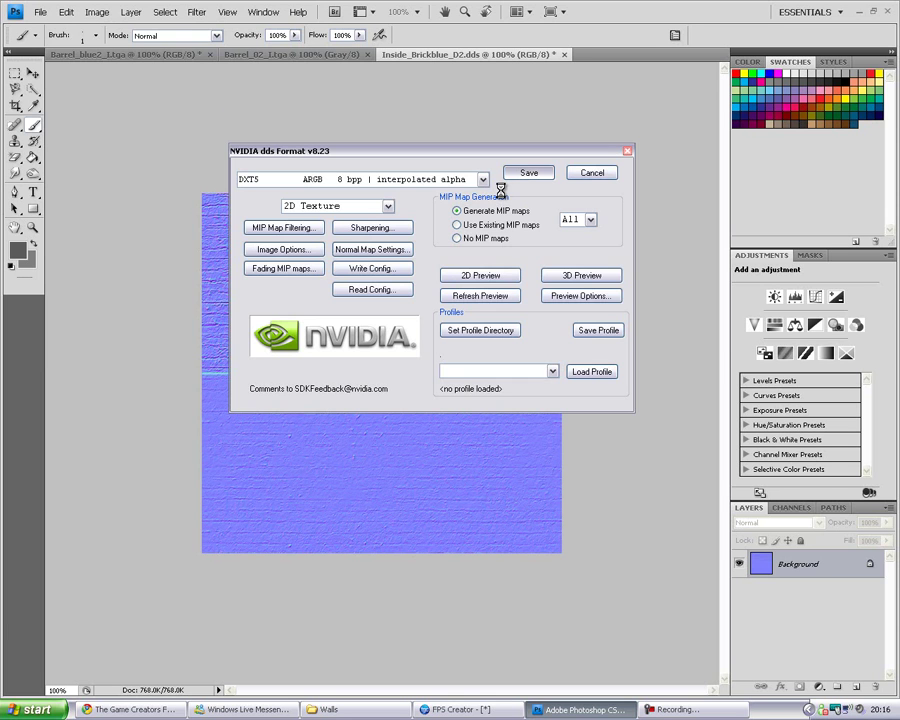
Revert to the original brick texture, convert it to grayscale and raise its contrast
key(ctrl+z)
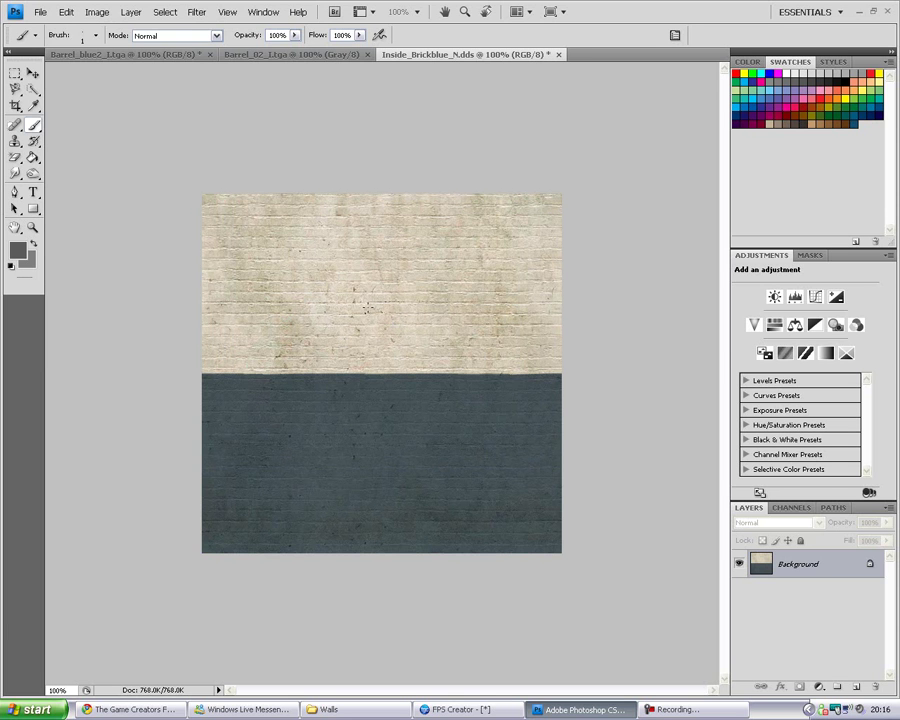
click(92, 13)
mouse_move(74, 25)
click(286, 40)
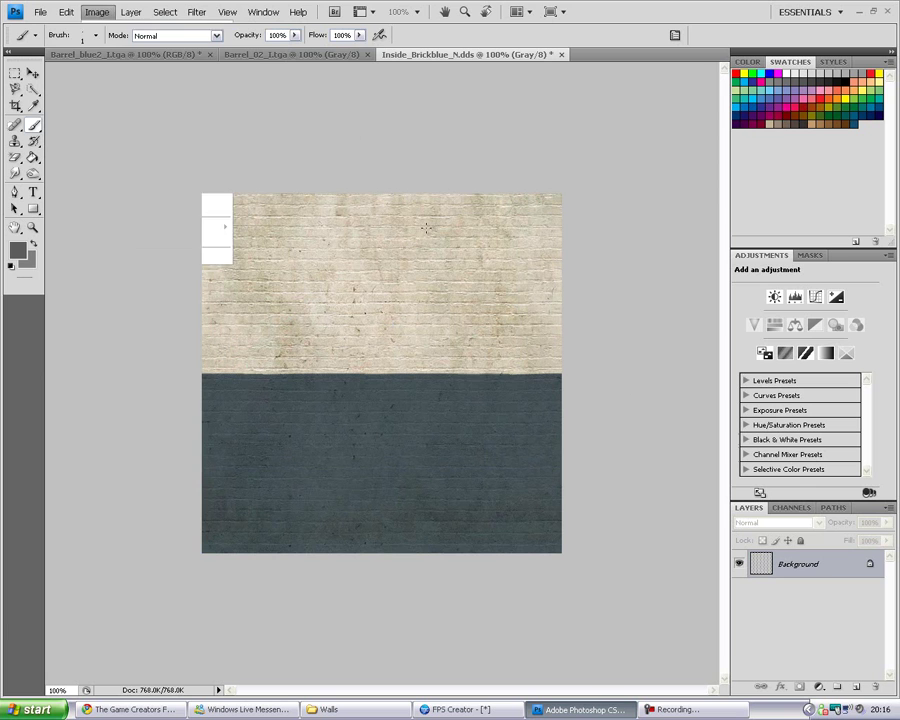
click(96, 12)
mouse_move(113, 47)
click(250, 60)
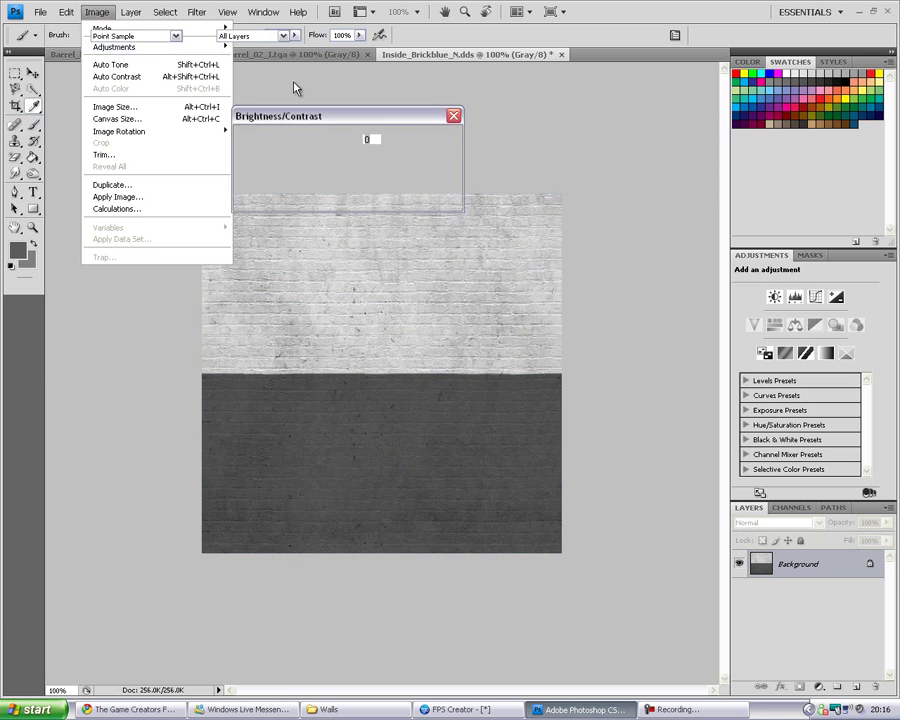
click(361, 184)
click(424, 140)
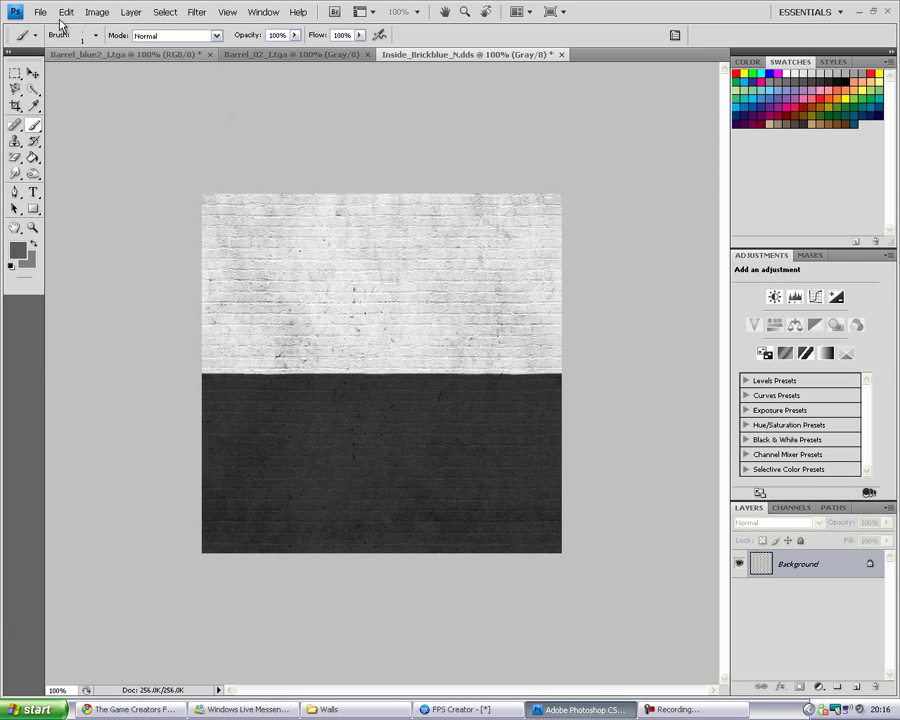
Save the grayscale texture under a new name as a DDS file
click(40, 12)
click(66, 191)
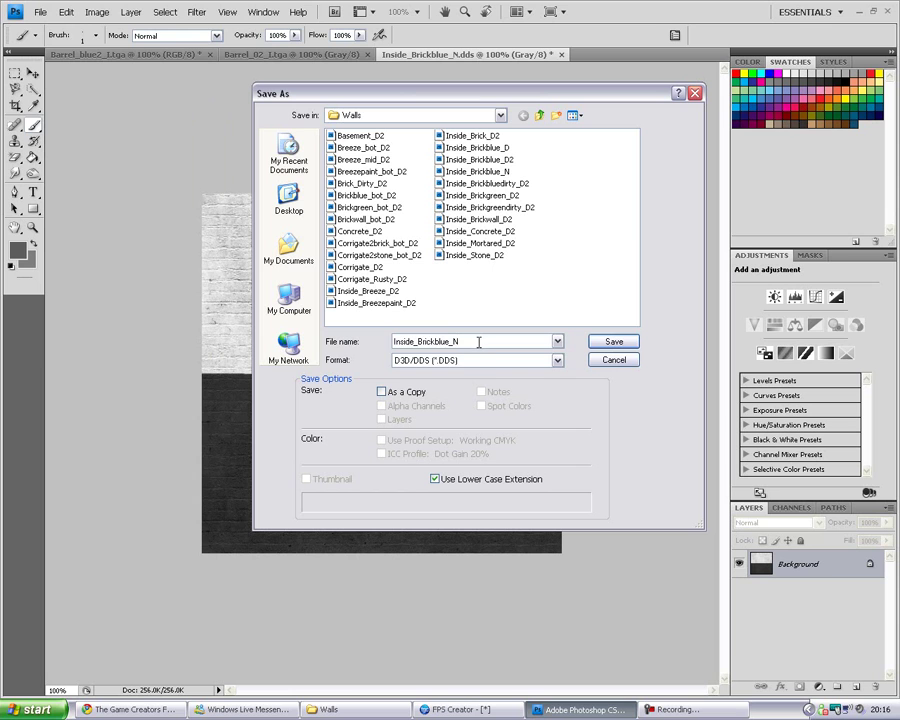
key(BackSpace)
text(S)
click(608, 341)
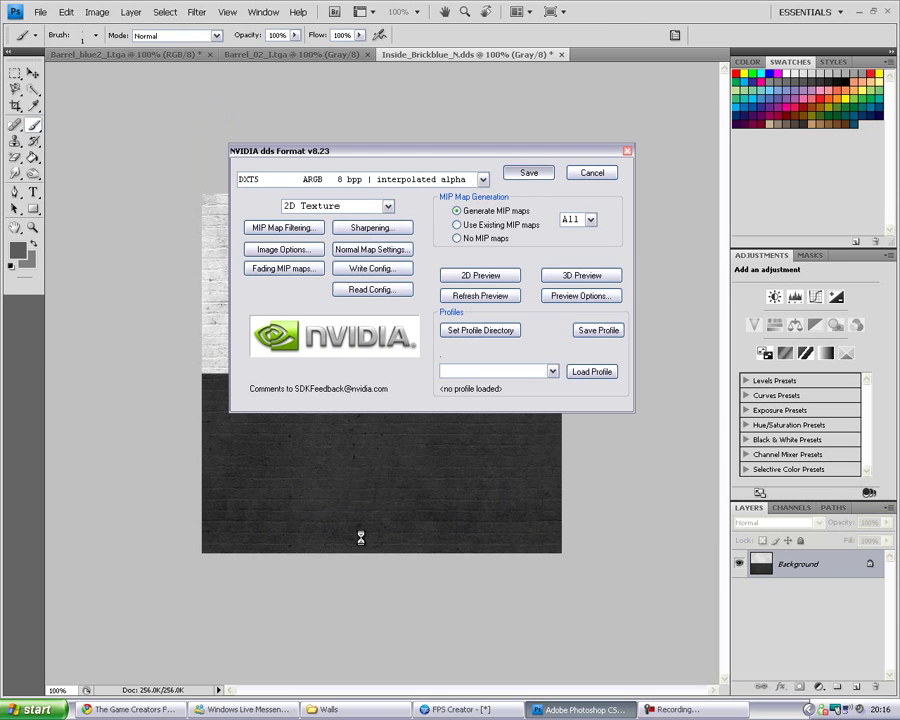
key(Return)
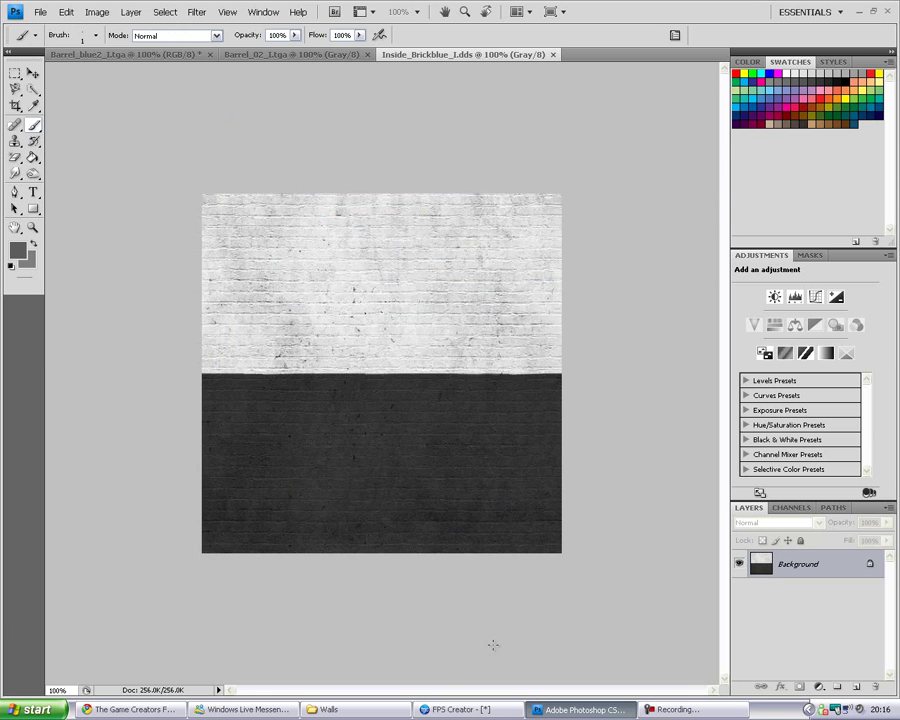
key(alt+Tab)
Navigate to segments\Bootlicker and open the White Plaster segment file in Notepad
key(BackSpace)
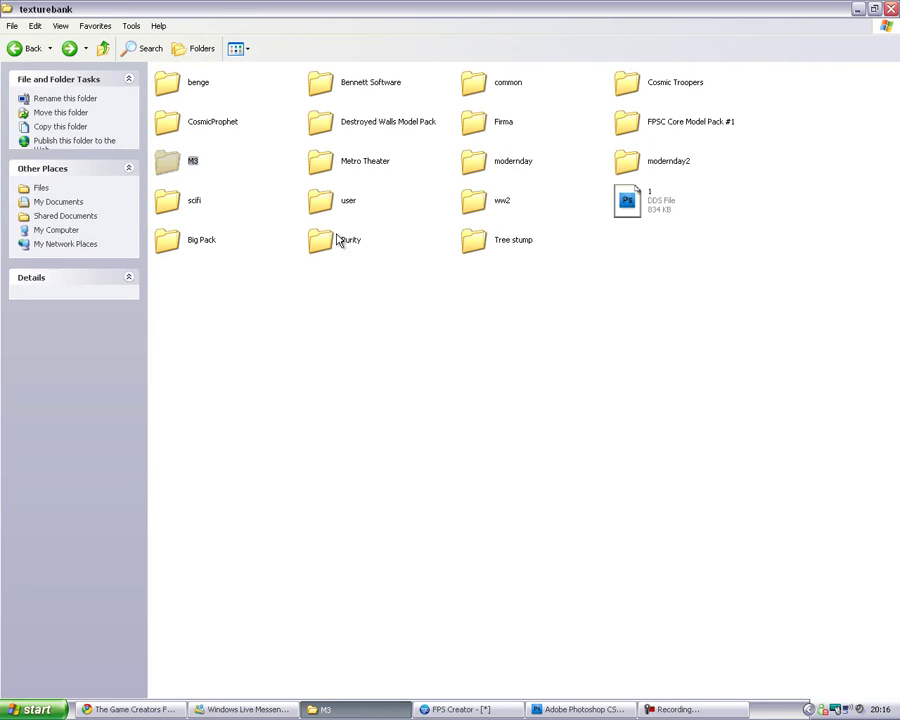
key(BackSpace)
double_click(332, 230)
key(BackSpace)
double_click(333, 217)
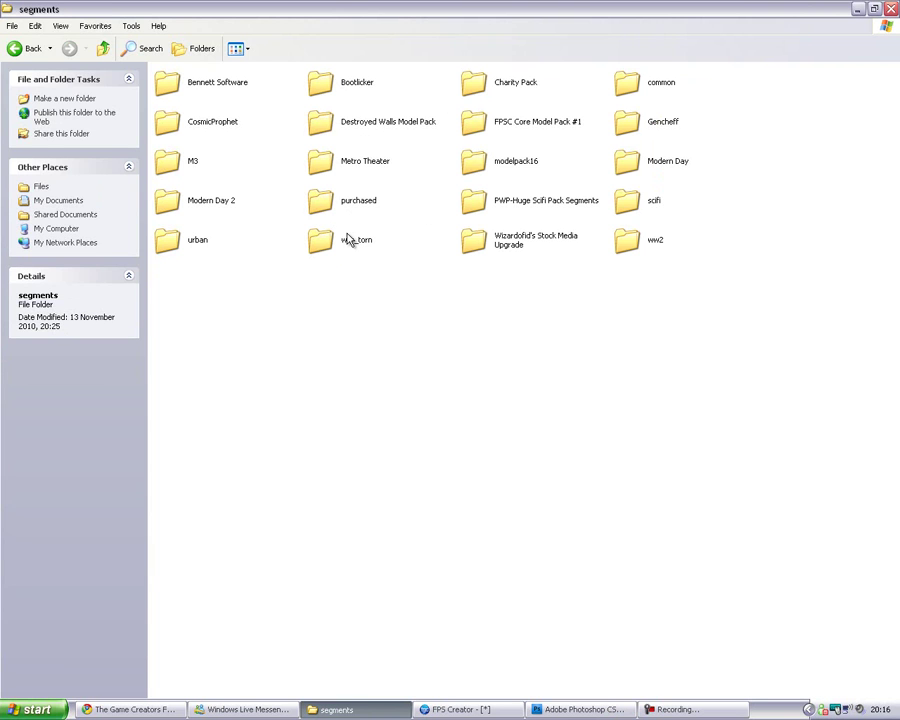
double_click(189, 158)
key(BackSpace)
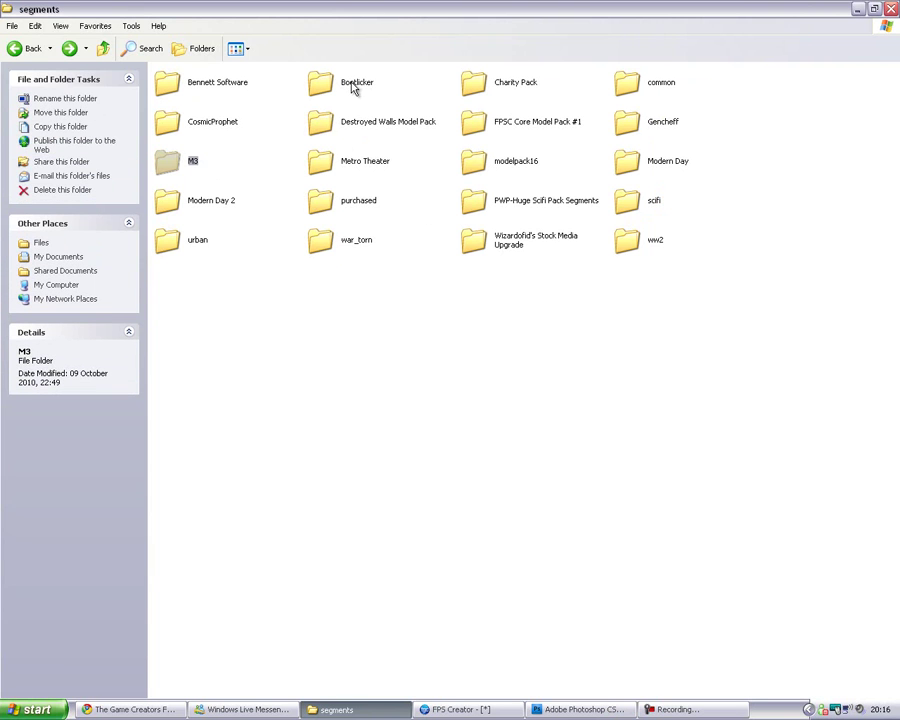
double_click(343, 88)
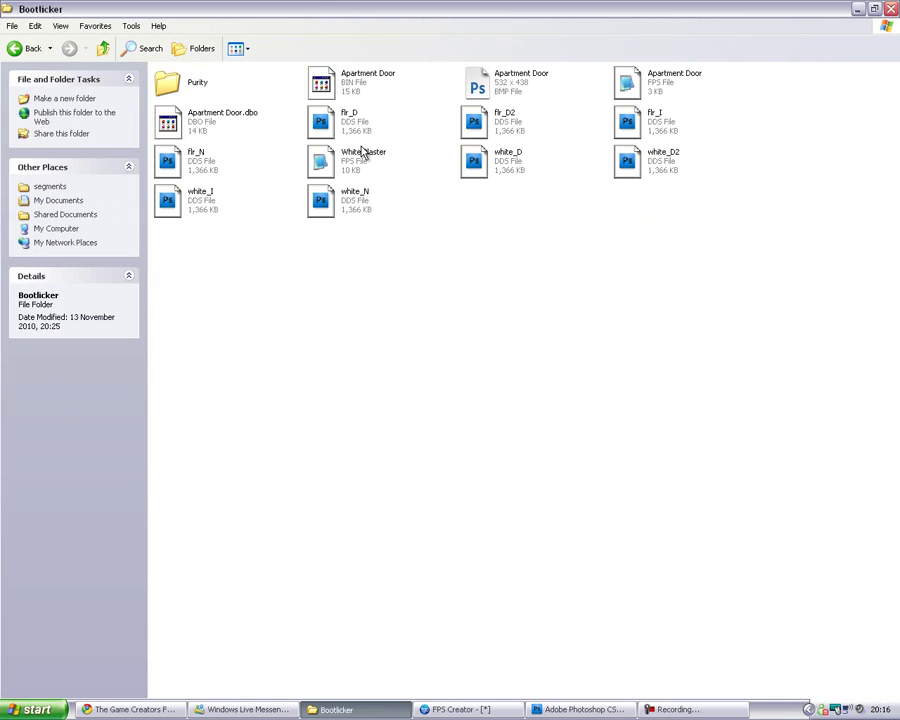
double_click(324, 174)
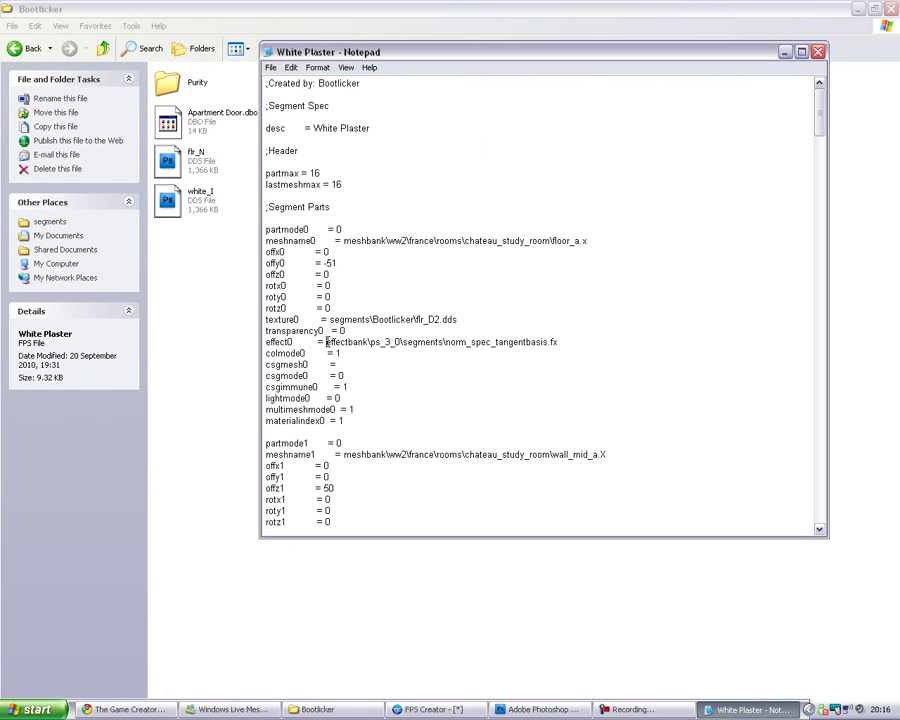
Select the norm_spec_tangentbasis.fx path on the effect0 line, then close White Plaster
drag(326, 342, 556, 342)
key(ctrl+c)
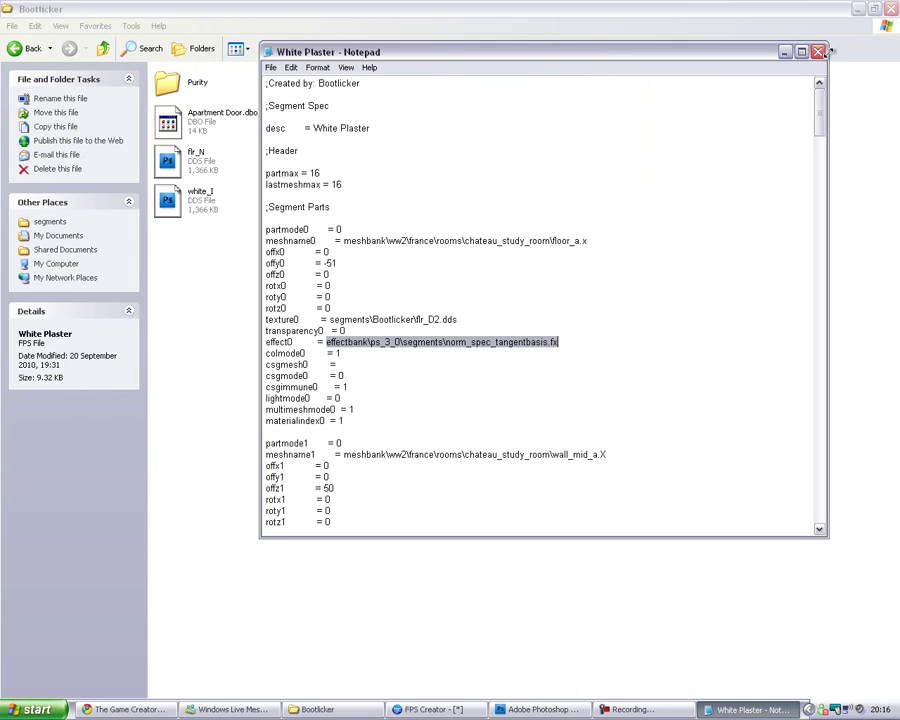
click(817, 51)
Browse to segments\M3\Rooms and open Workshop Blue Low.fps in Notepad
key(alt+Left)
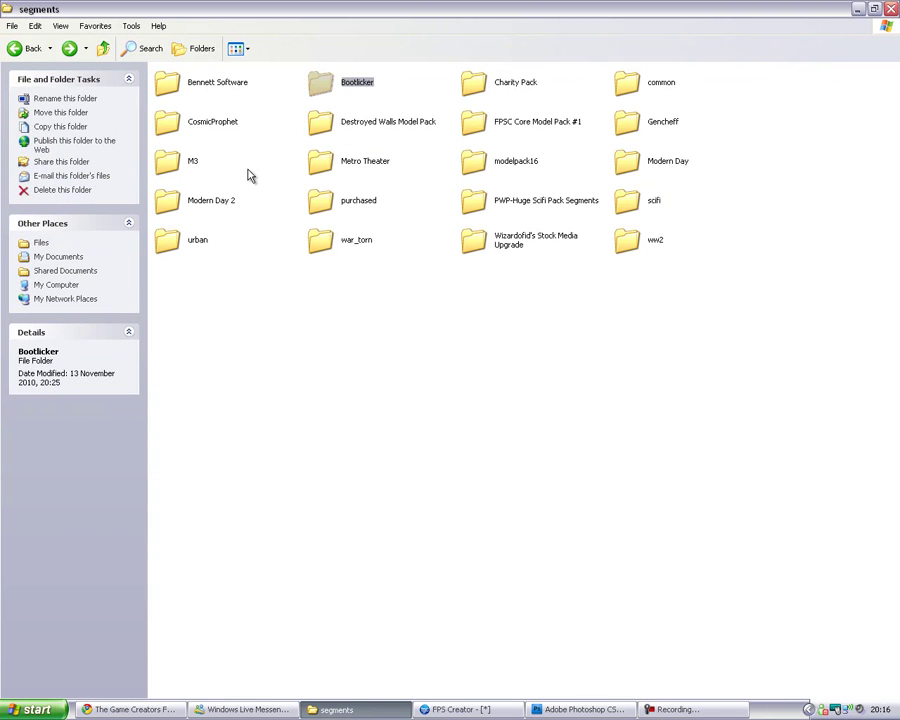
double_click(188, 163)
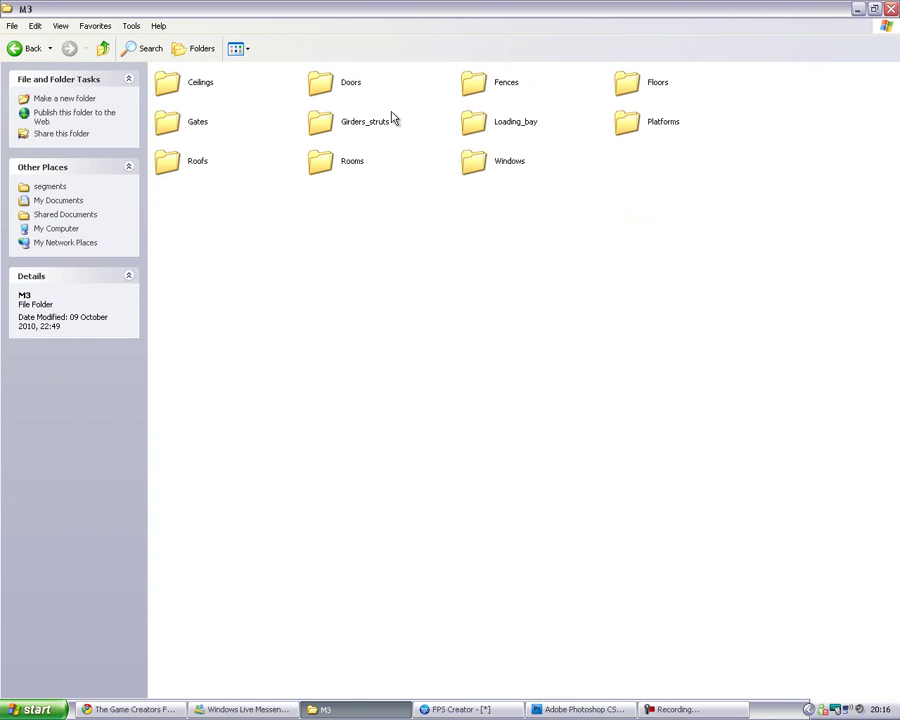
double_click(338, 166)
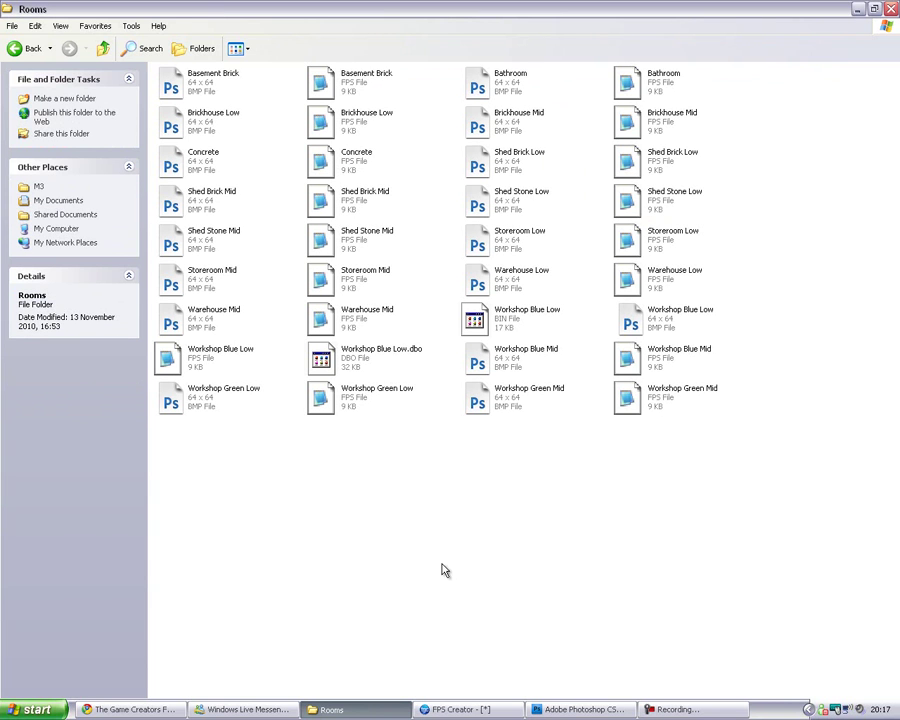
double_click(172, 357)
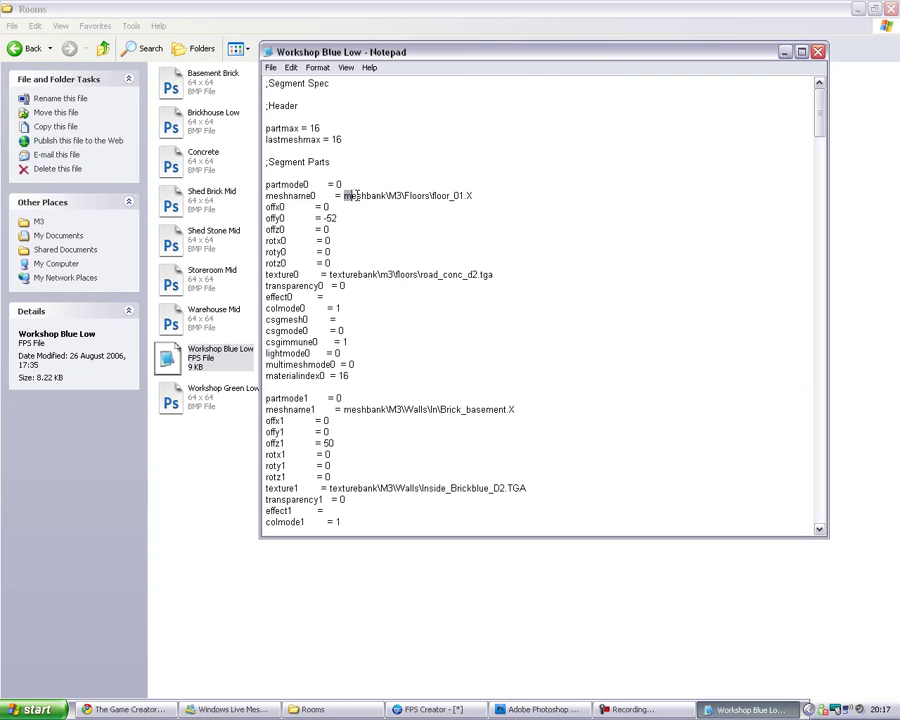
Paste the norm_spec_tangentbasis.fx shader path into the effect1 through effect8 lines
key(Down)
scroll(398, 341, down, 2)
scroll(348, 424, down, 1)
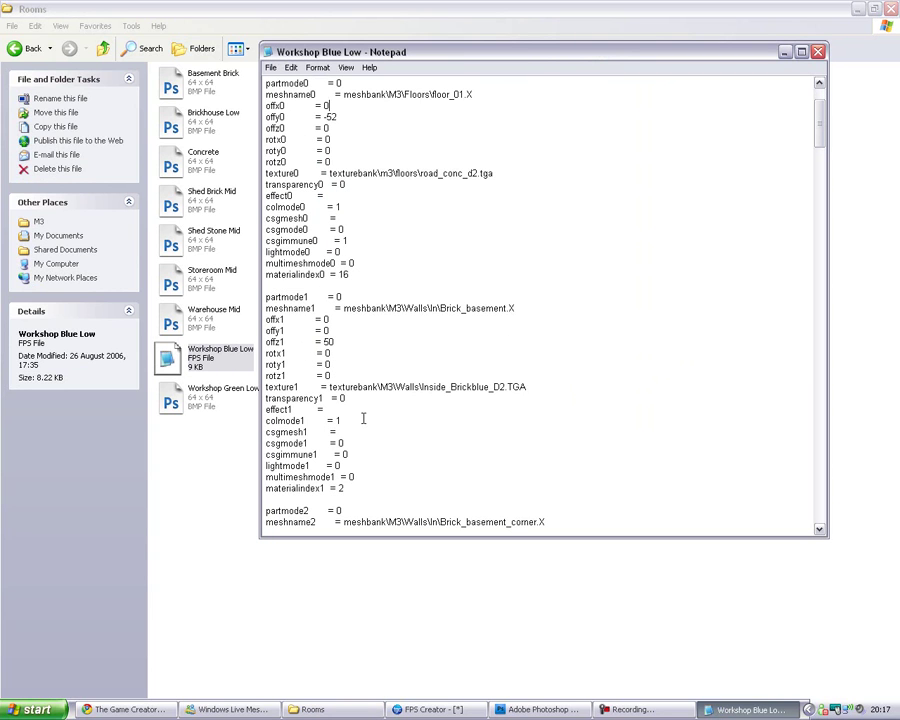
key(ctrl+v)
scroll(369, 413, down, 7)
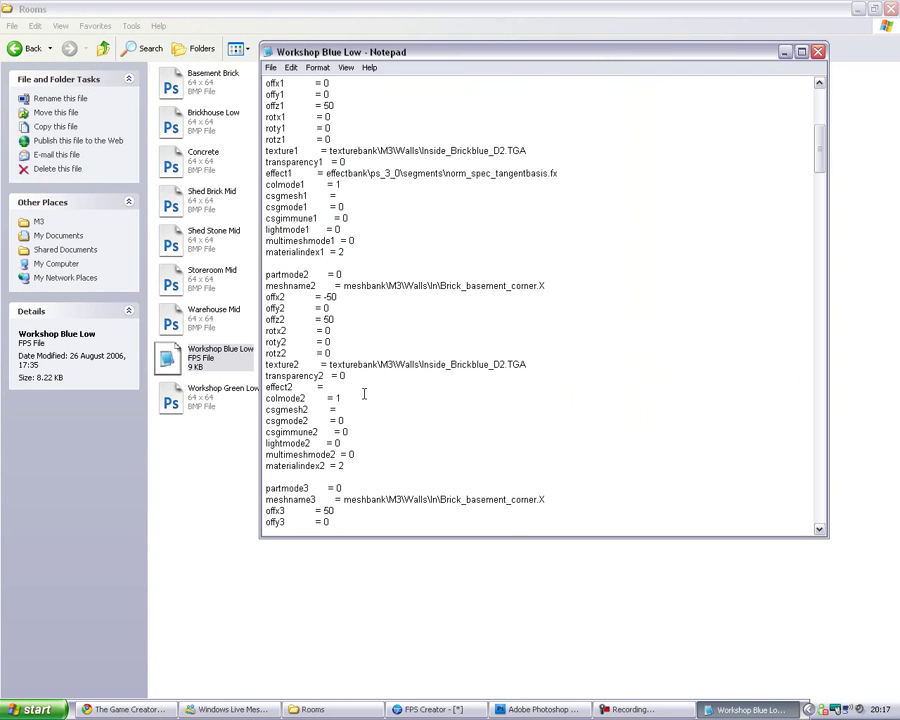
key(ctrl+v)
scroll(363, 389, down, 8)
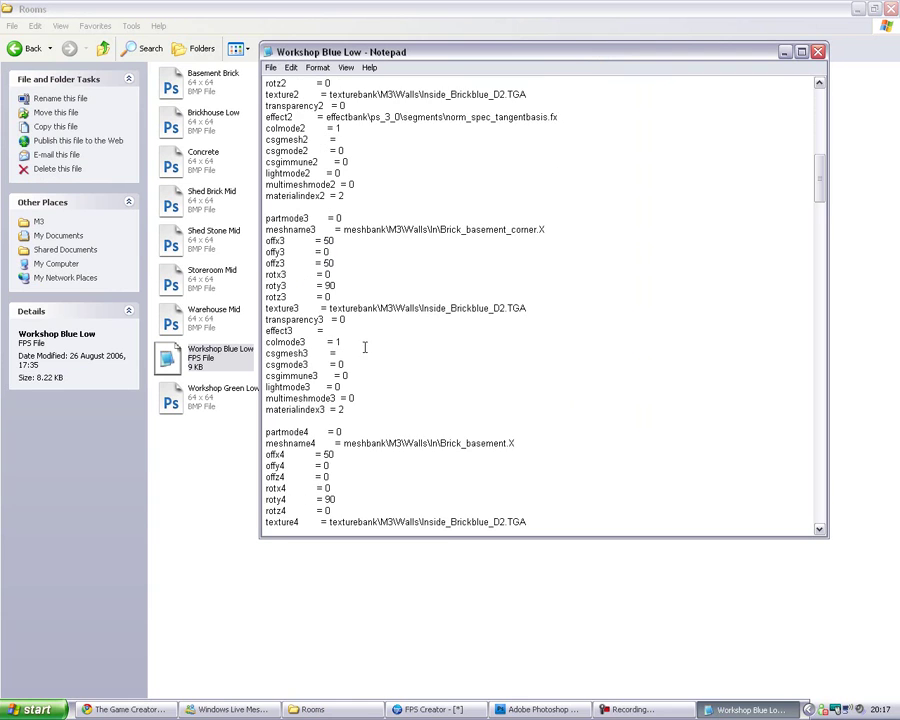
key(ctrl+v)
scroll(369, 332, down, 6)
click(364, 342)
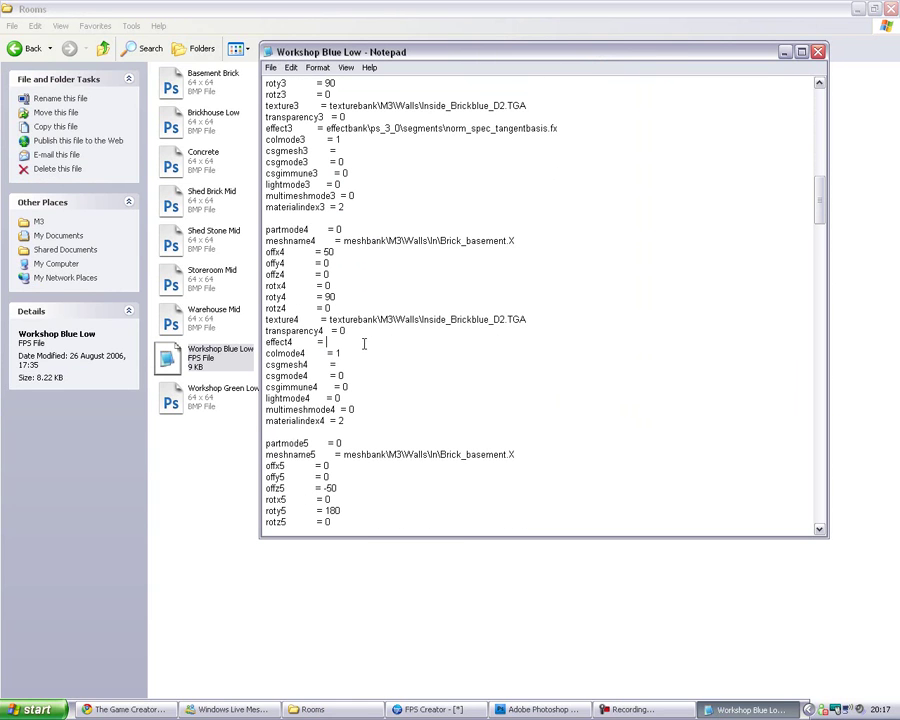
key(ctrl+v)
scroll(364, 346, down, 6)
click(364, 355)
key(ctrl+v)
scroll(363, 360, down, 6)
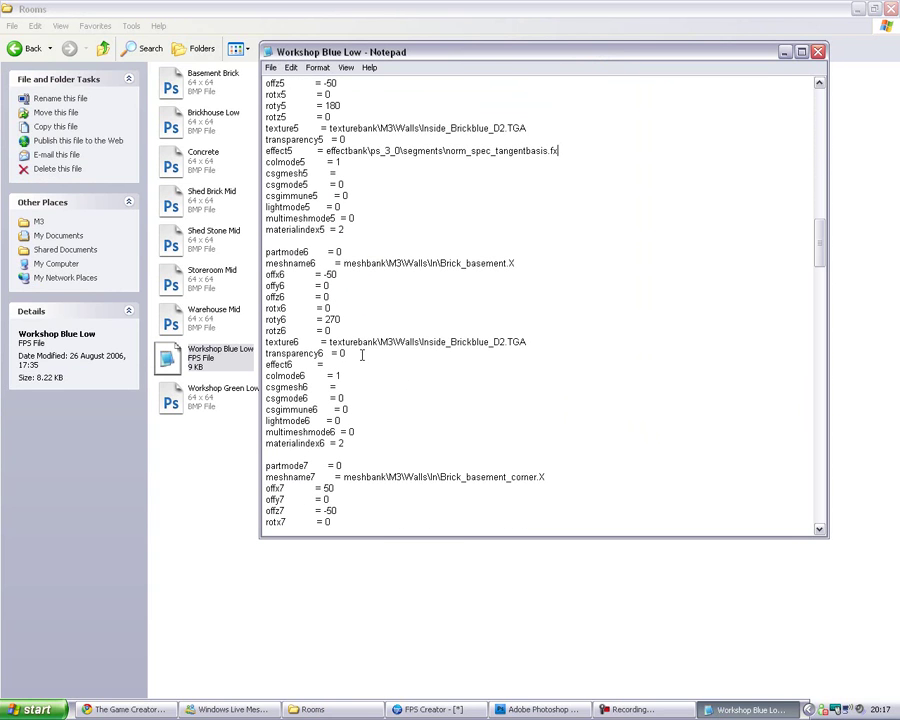
key(ctrl+v)
scroll(355, 364, down, 6)
key(ctrl+v)
scroll(355, 373, down, 6)
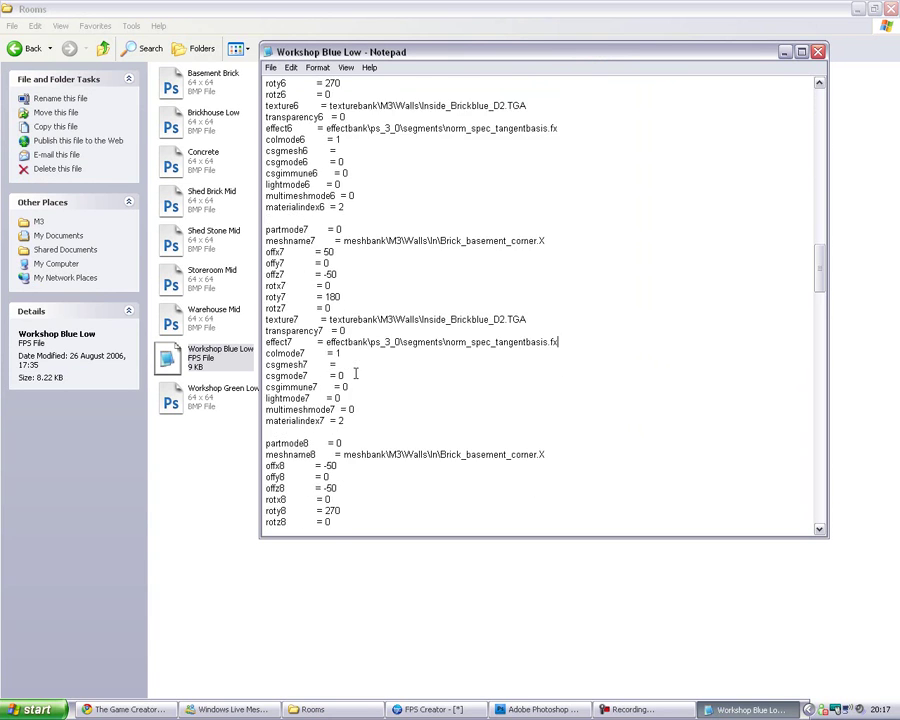
click(352, 342)
key(ctrl+v)
Paste the shader path into effect9 through effect16, then save and close the file
scroll(350, 388, down, 6)
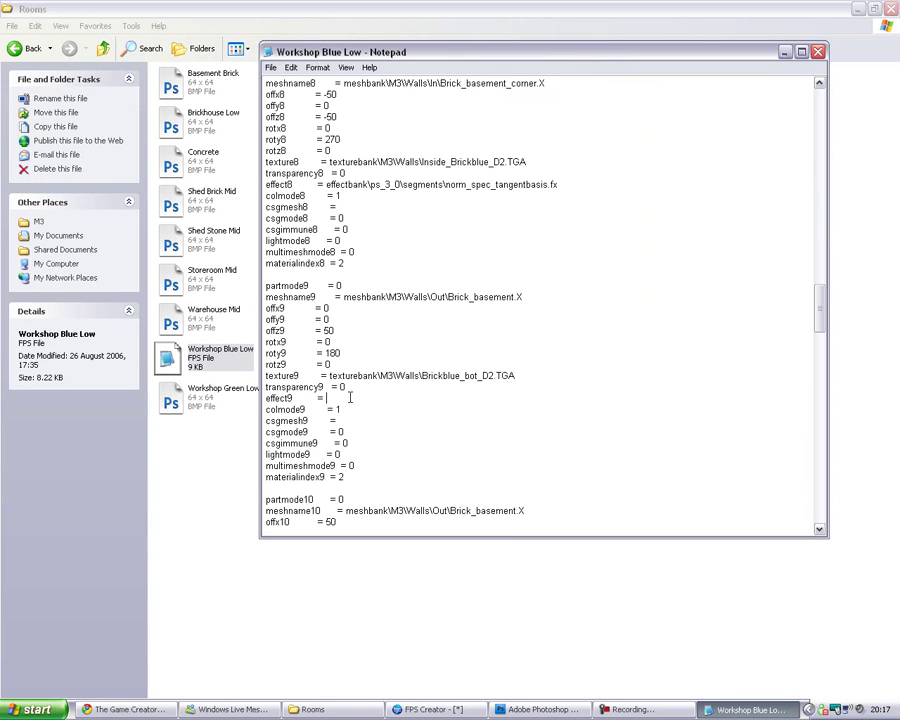
key(ctrl+v)
scroll(350, 397, down, 6)
key(ctrl+v)
scroll(348, 405, down, 7)
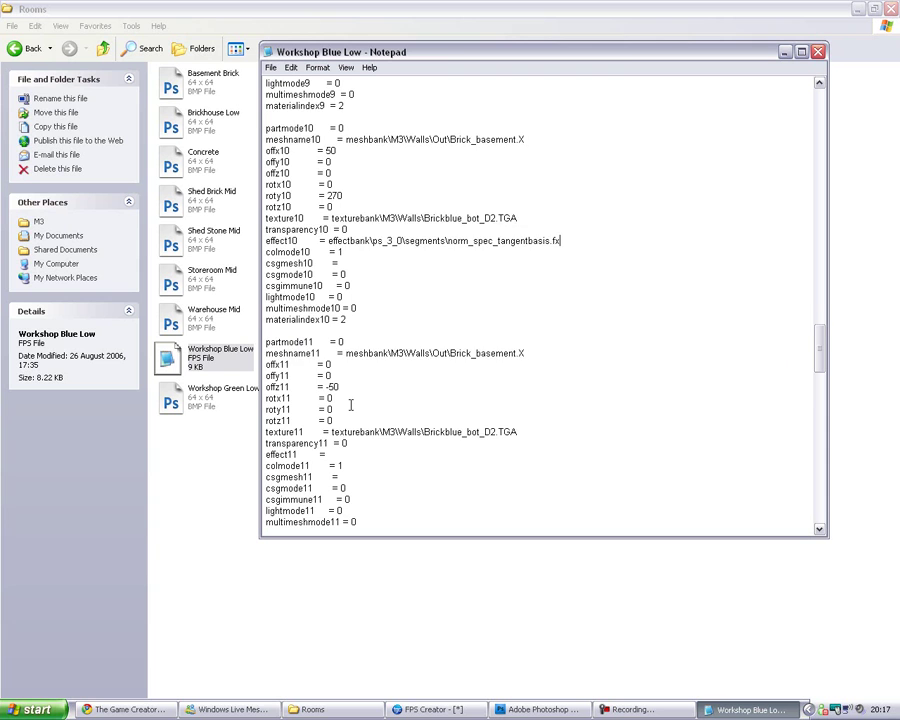
key(ctrl+v)
scroll(352, 400, down, 5)
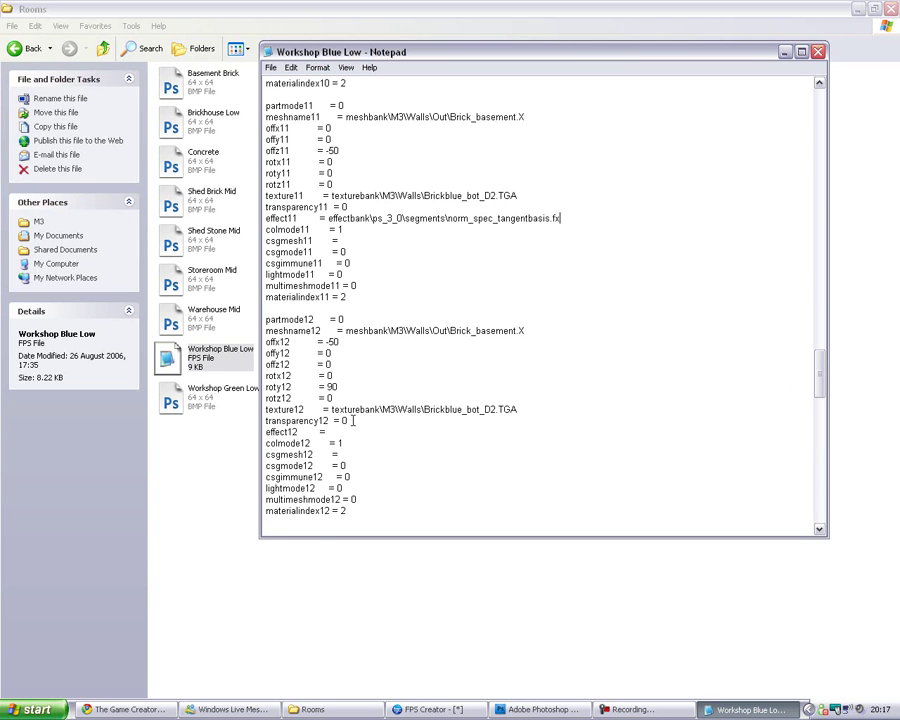
key(ctrl+v)
scroll(350, 428, down, 11)
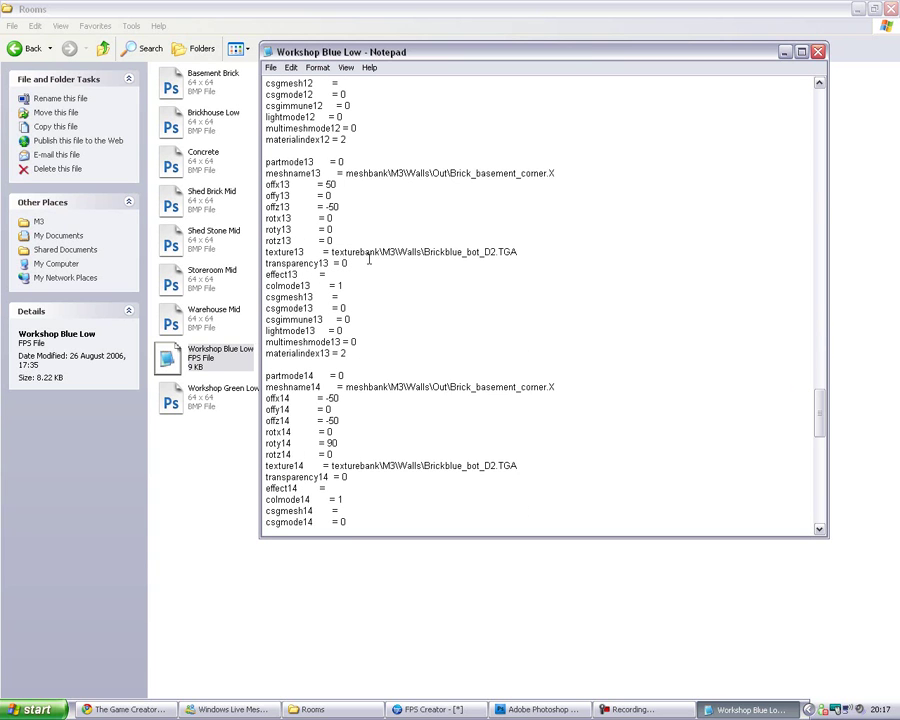
scroll(362, 274, down, 6)
click(362, 285)
key(ctrl+v)
scroll(358, 288, down, 6)
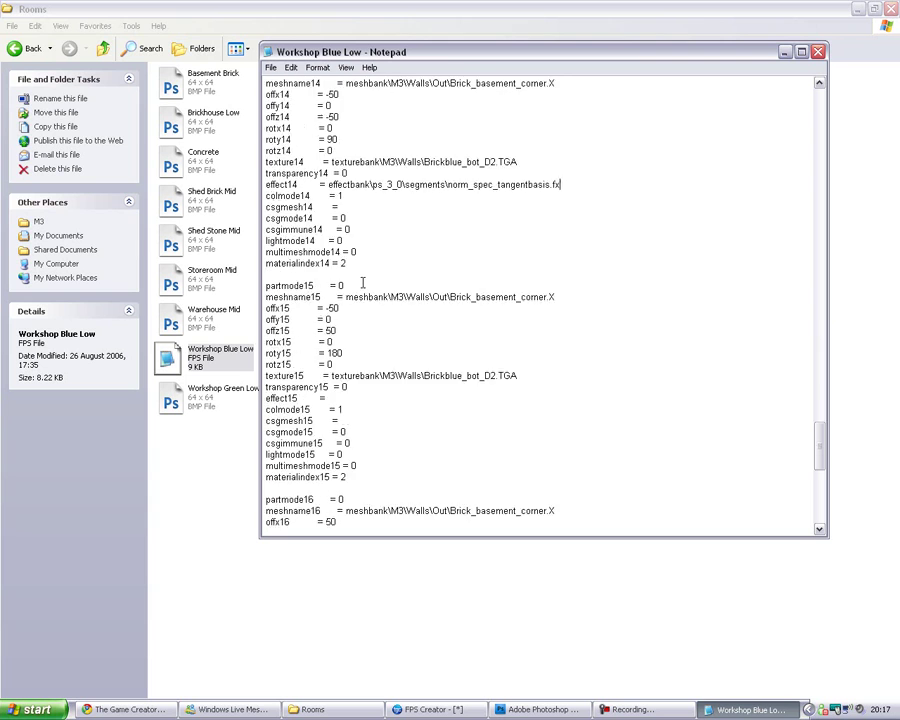
click(353, 297)
key(ctrl+v)
scroll(358, 299, down, 6)
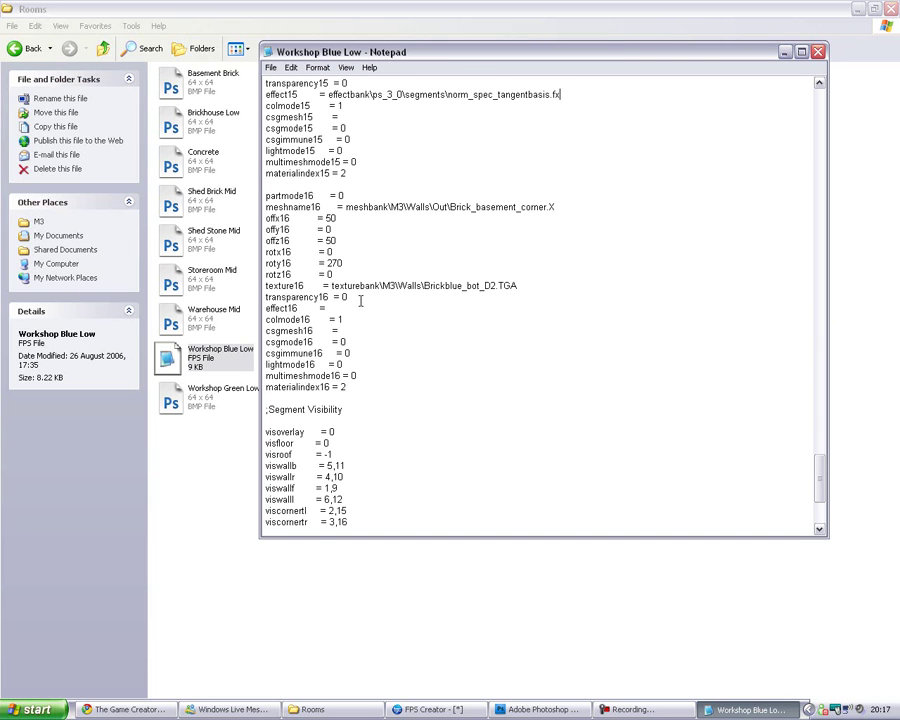
click(357, 312)
text(effectbank\ps_3_0\segments\norm_spec_tangentbasis.fx)
scroll(470, 270, down, 6)
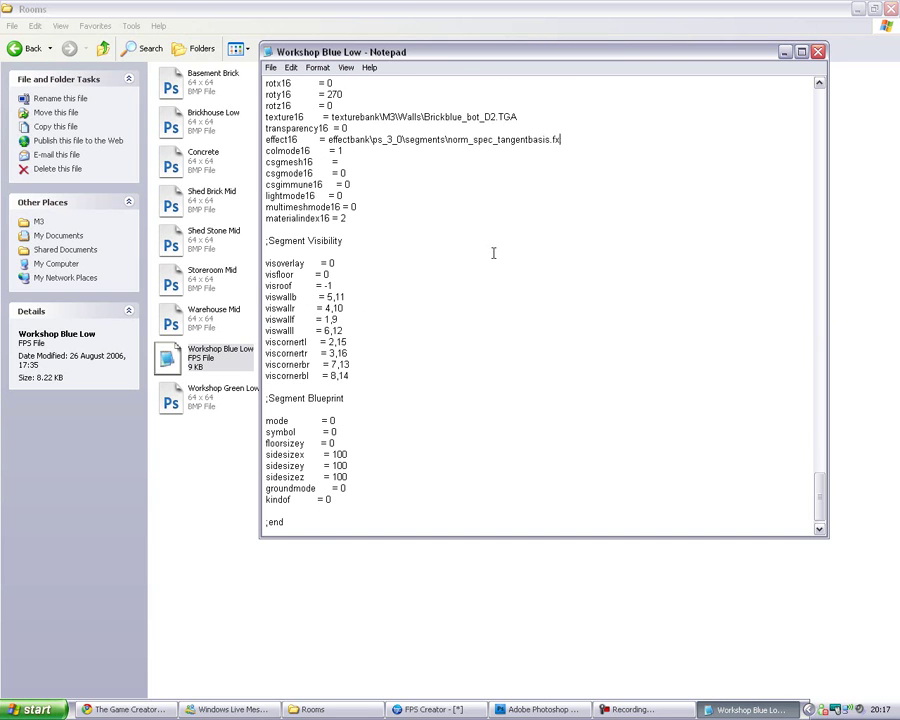
click(818, 51)
click(440, 397)
Start a new FPS Creator map and fill it with the Workshop Blue Low segment
key(alt+Tab)
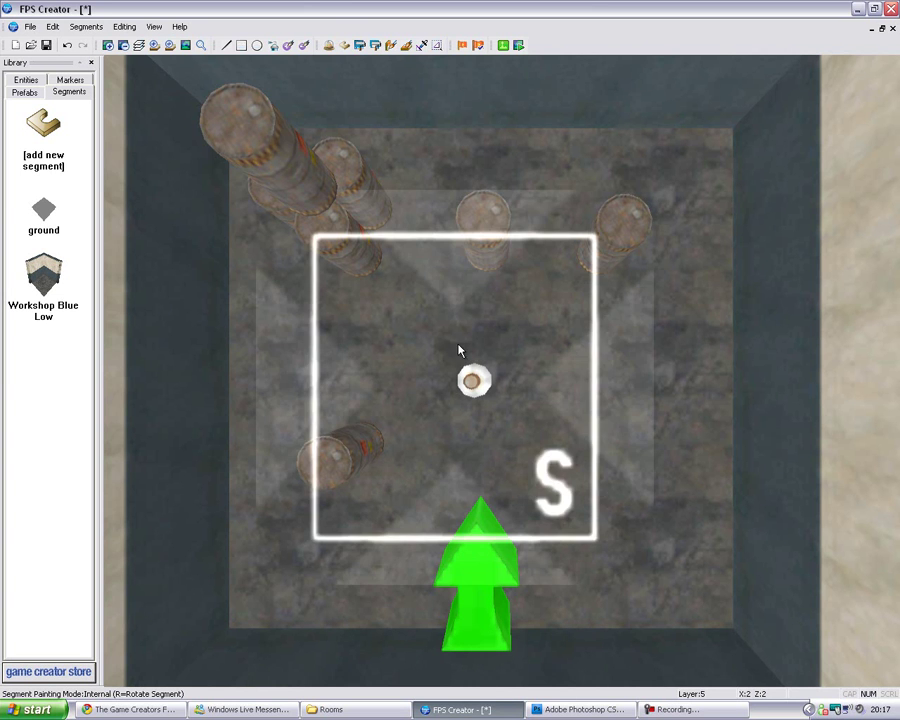
click(31, 45)
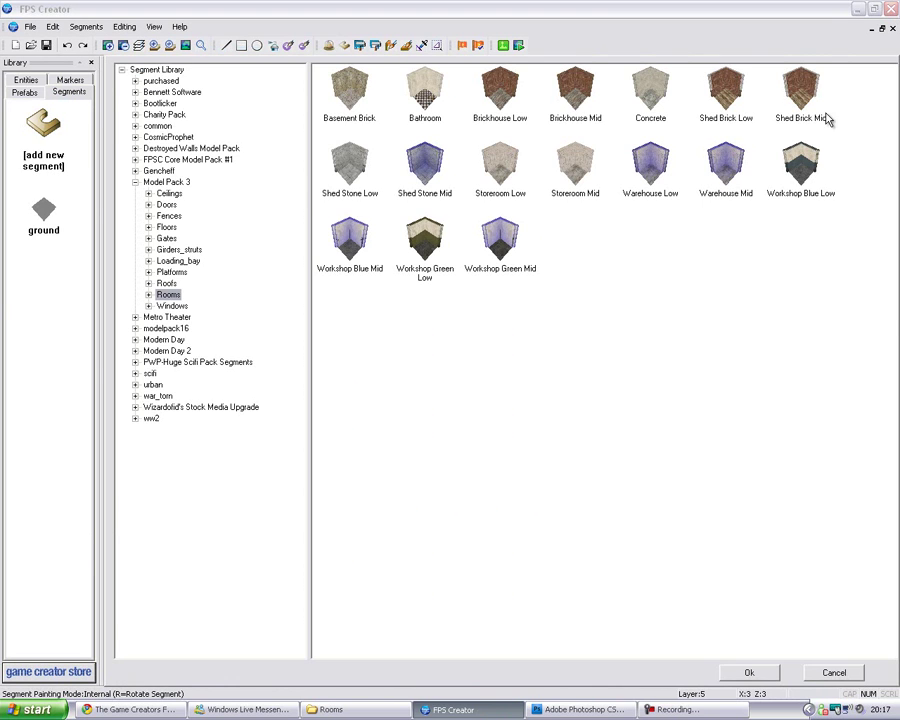
double_click(800, 162)
scroll(454, 290, up, 5)
scroll(691, 547, down, 6)
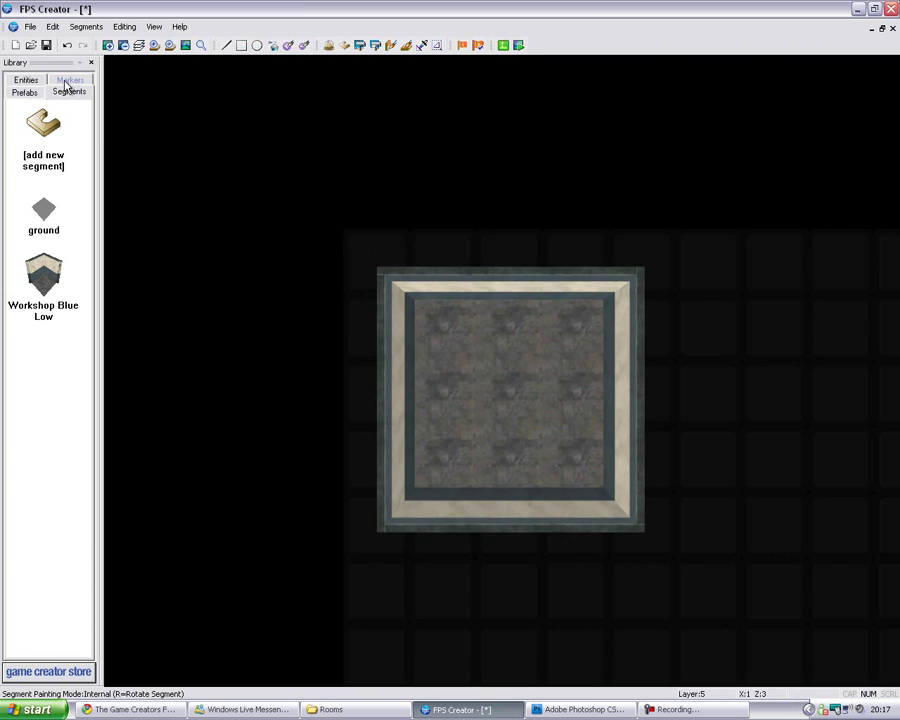
Place a white light at the centre of the room
click(69, 80)
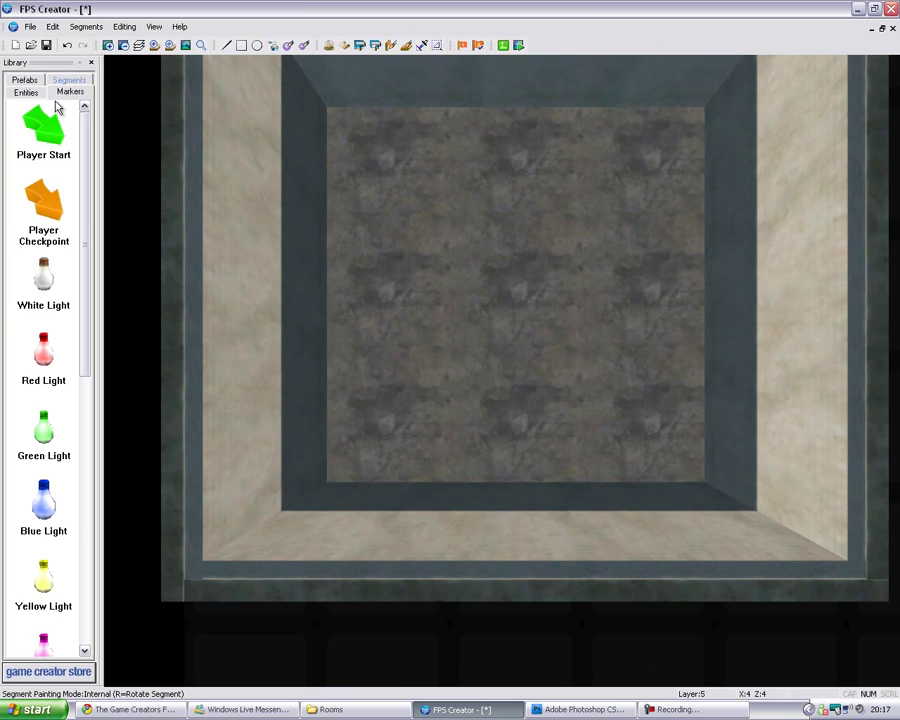
click(43, 275)
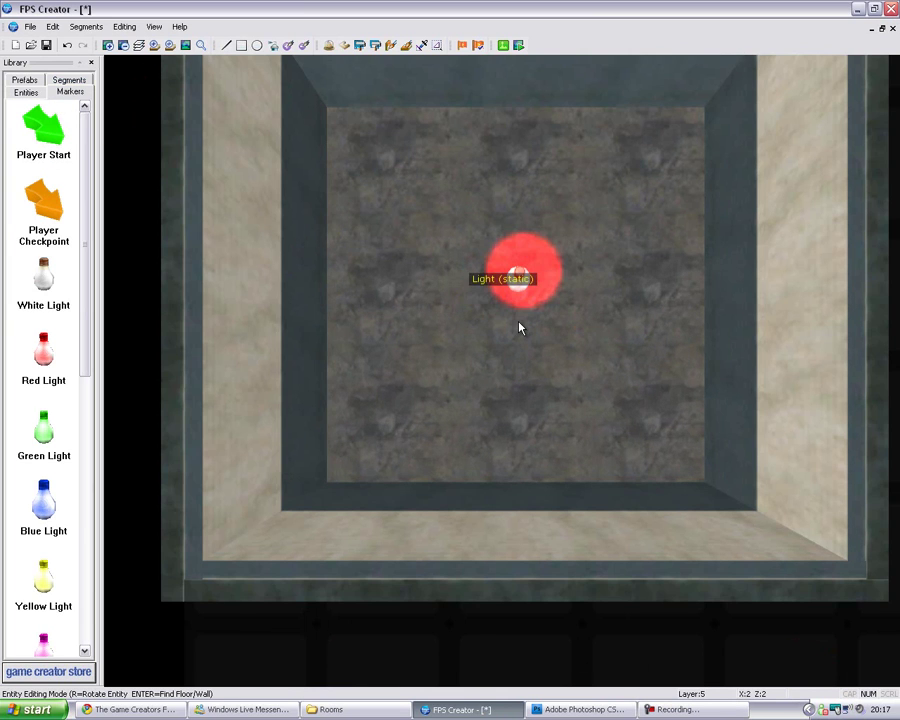
scroll(520, 325, down, 2)
scroll(519, 323, up, 1)
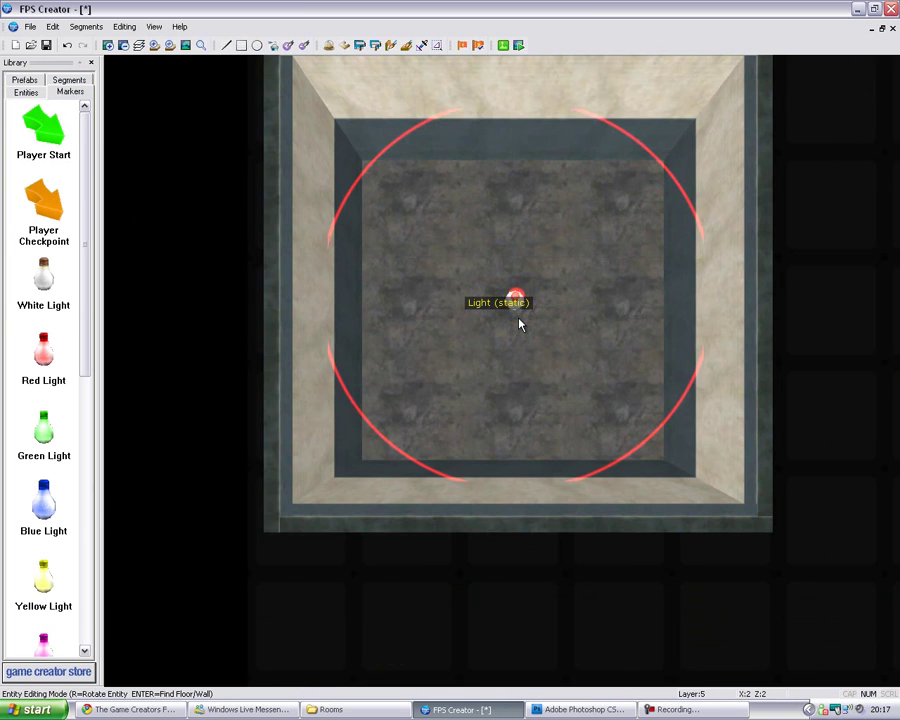
click(519, 323)
scroll(358, 237, up, 3)
click(38, 92)
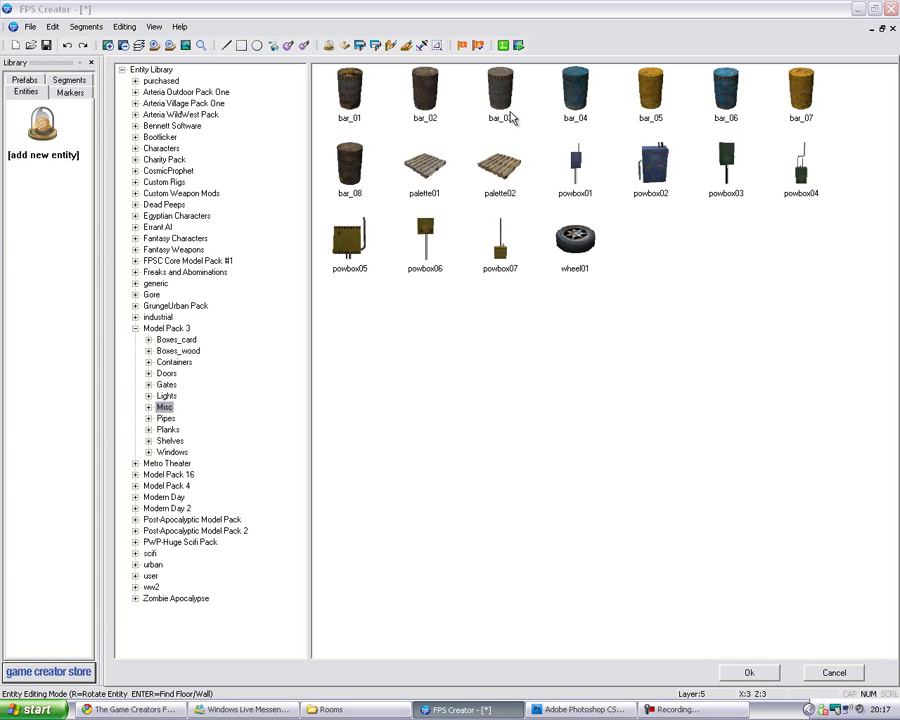
Place six static bar_02 barrels around the room, including a stacked pile at upper left
double_click(430, 100)
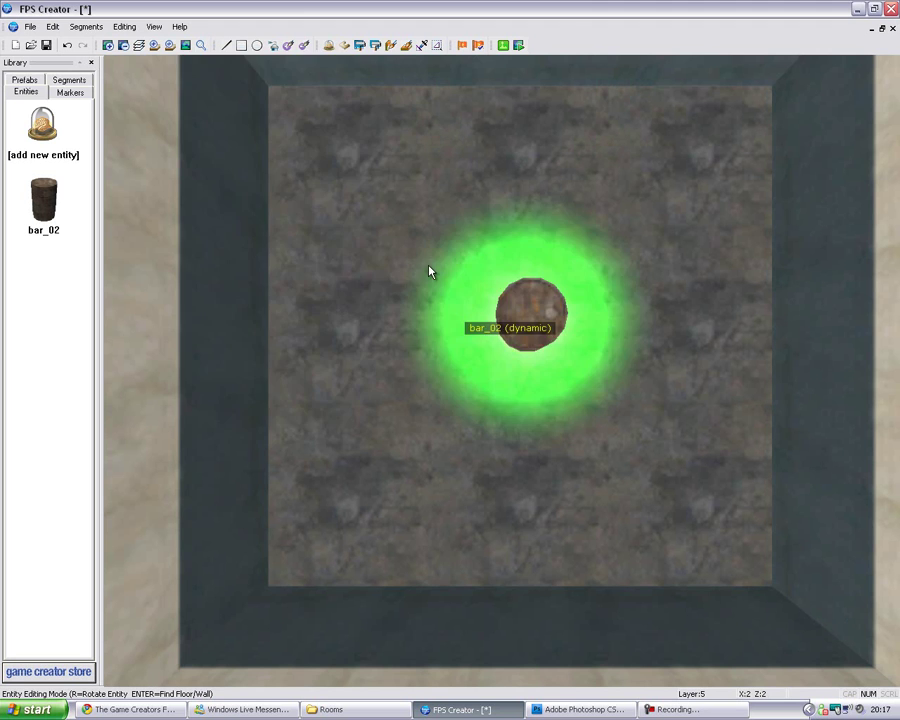
key(s)
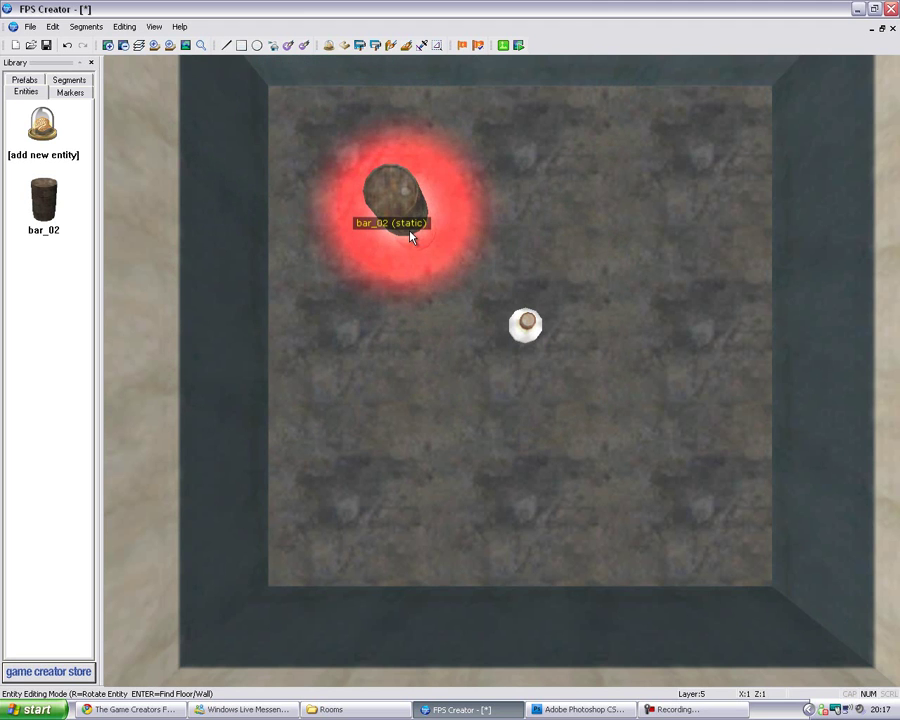
key(Up)
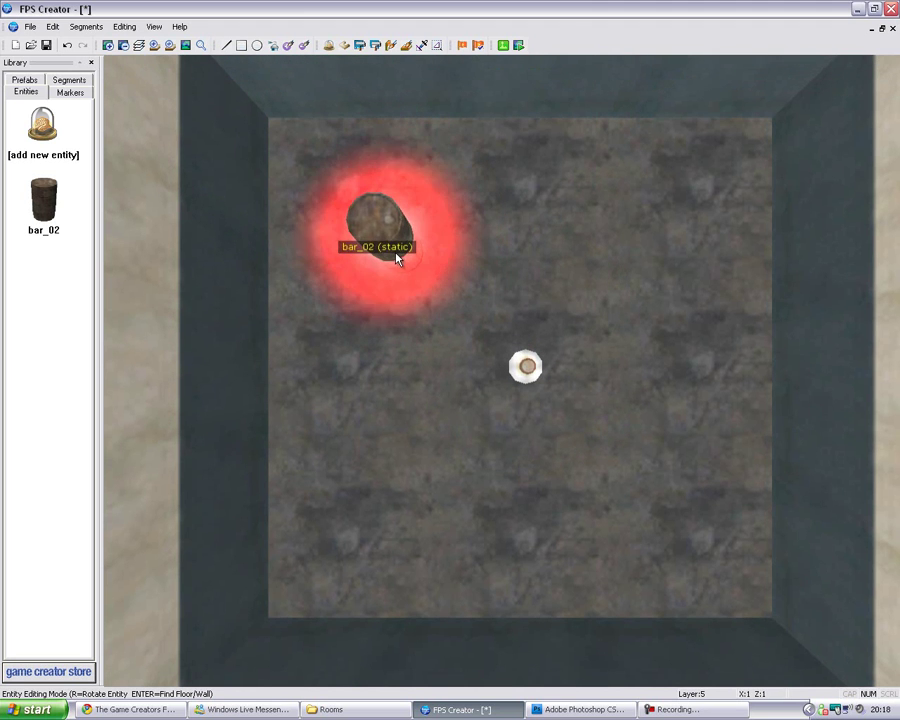
click(377, 250)
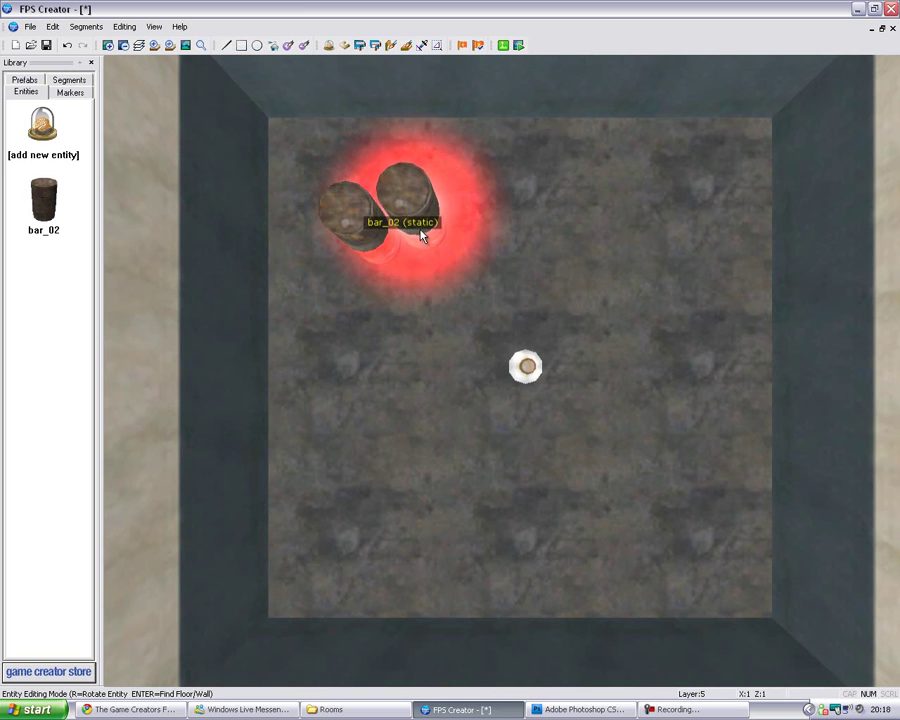
click(421, 233)
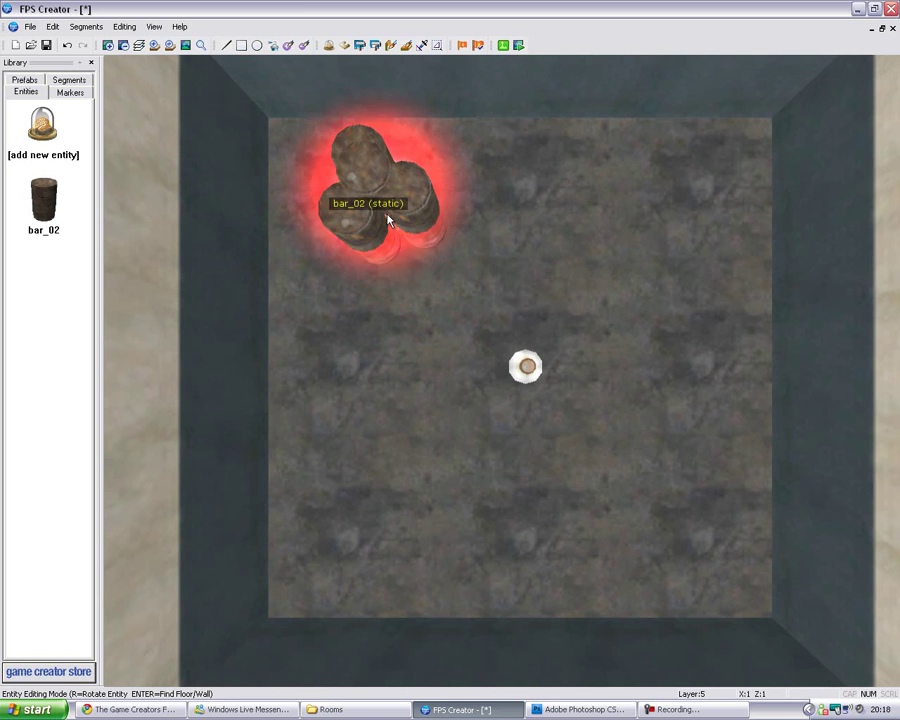
click(451, 253)
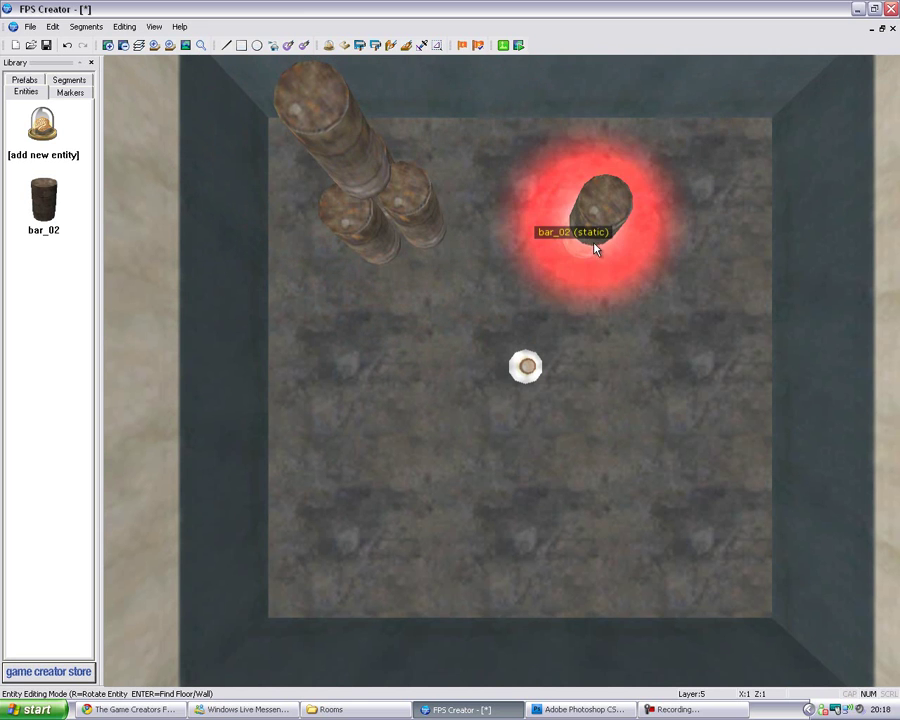
click(628, 262)
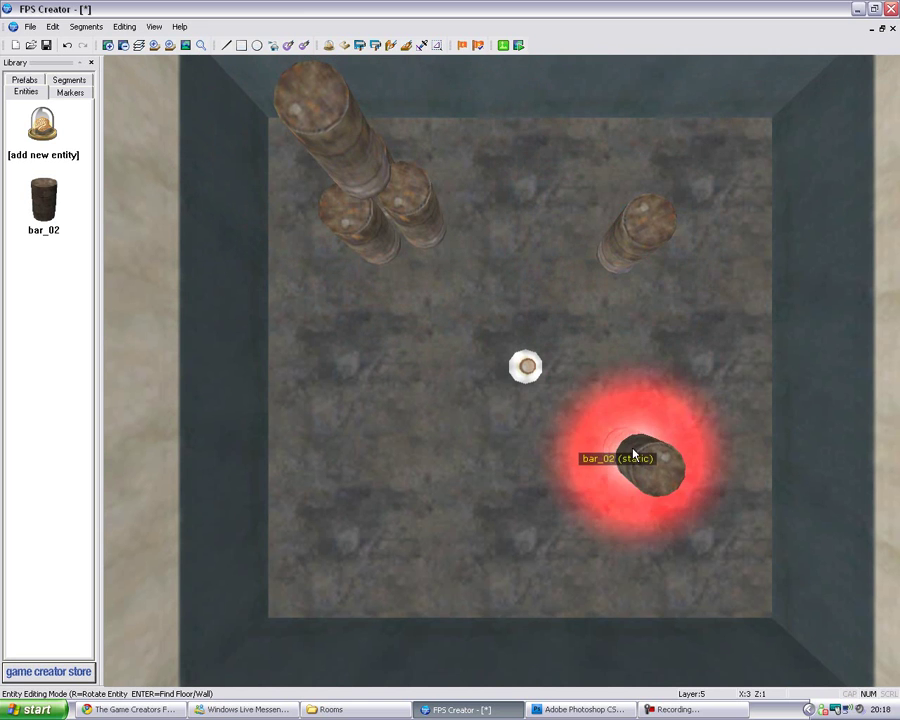
click(628, 466)
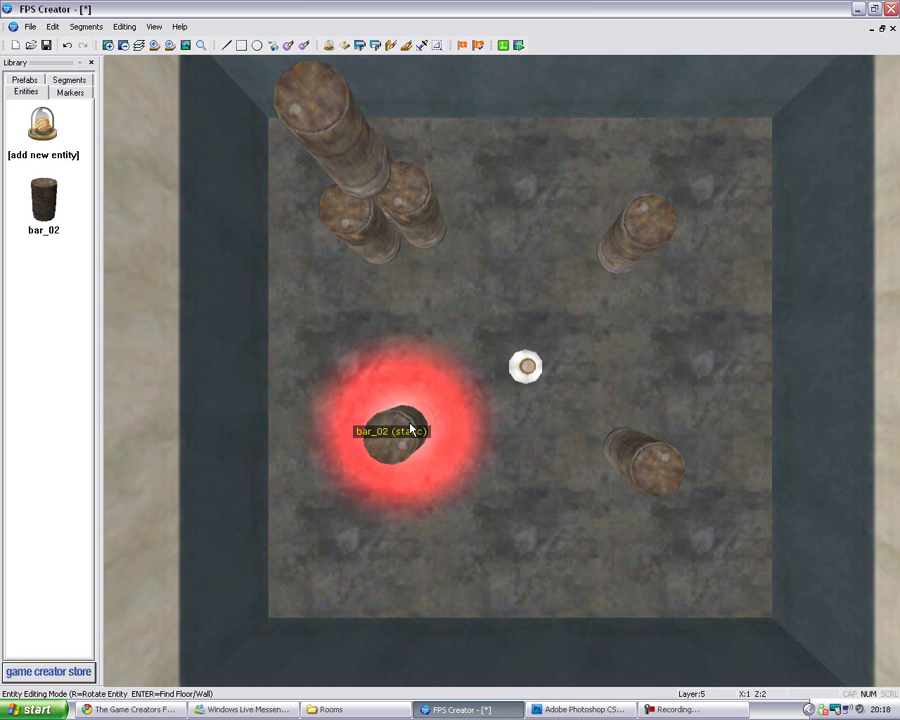
click(386, 388)
Place the Player Start marker near the room's bottom wall
click(68, 91)
click(44, 128)
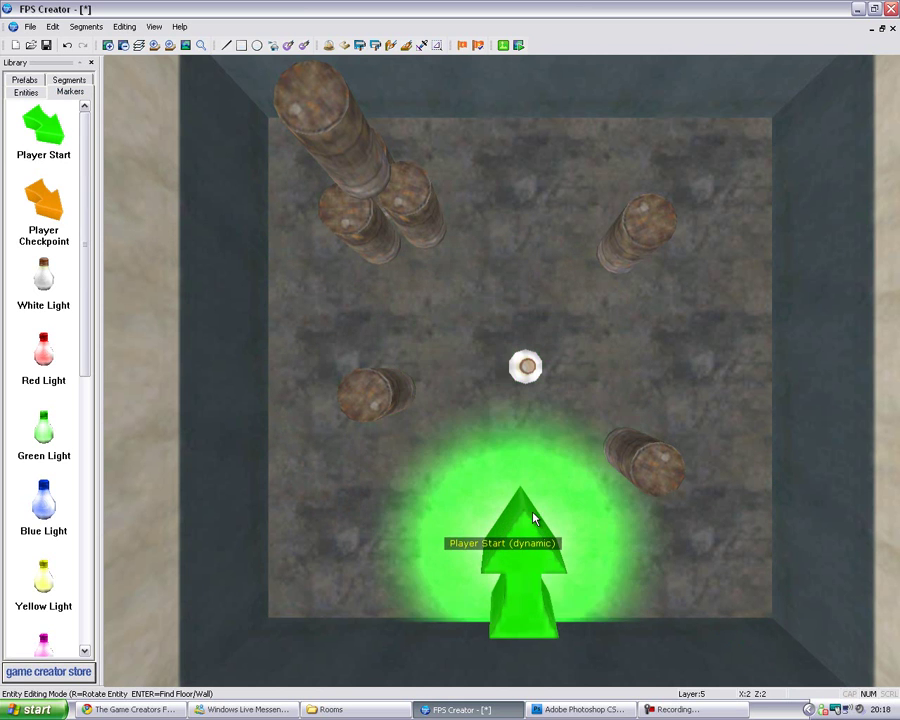
click(533, 518)
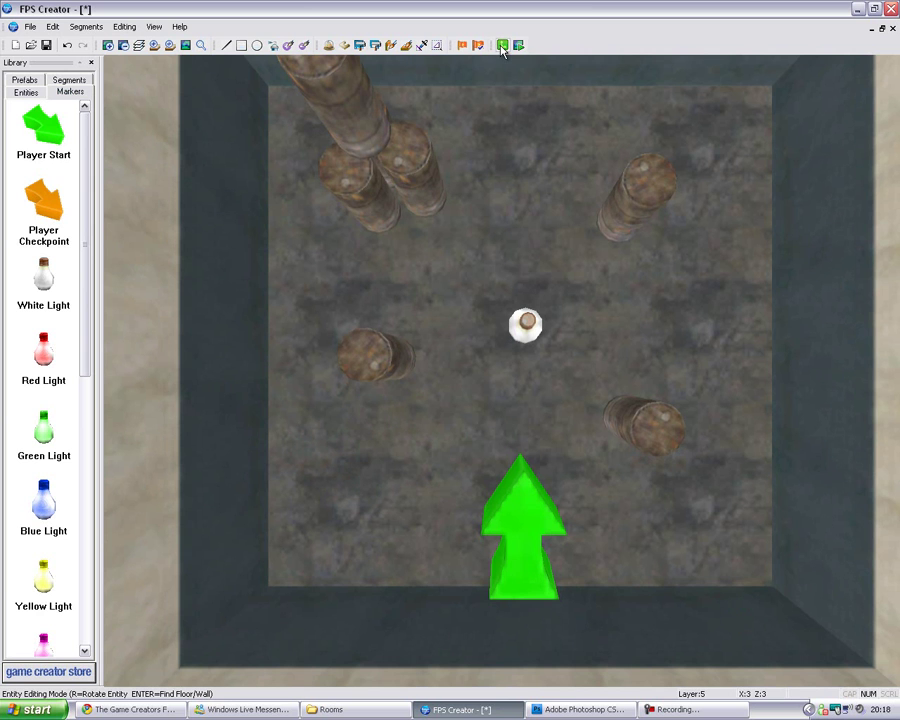